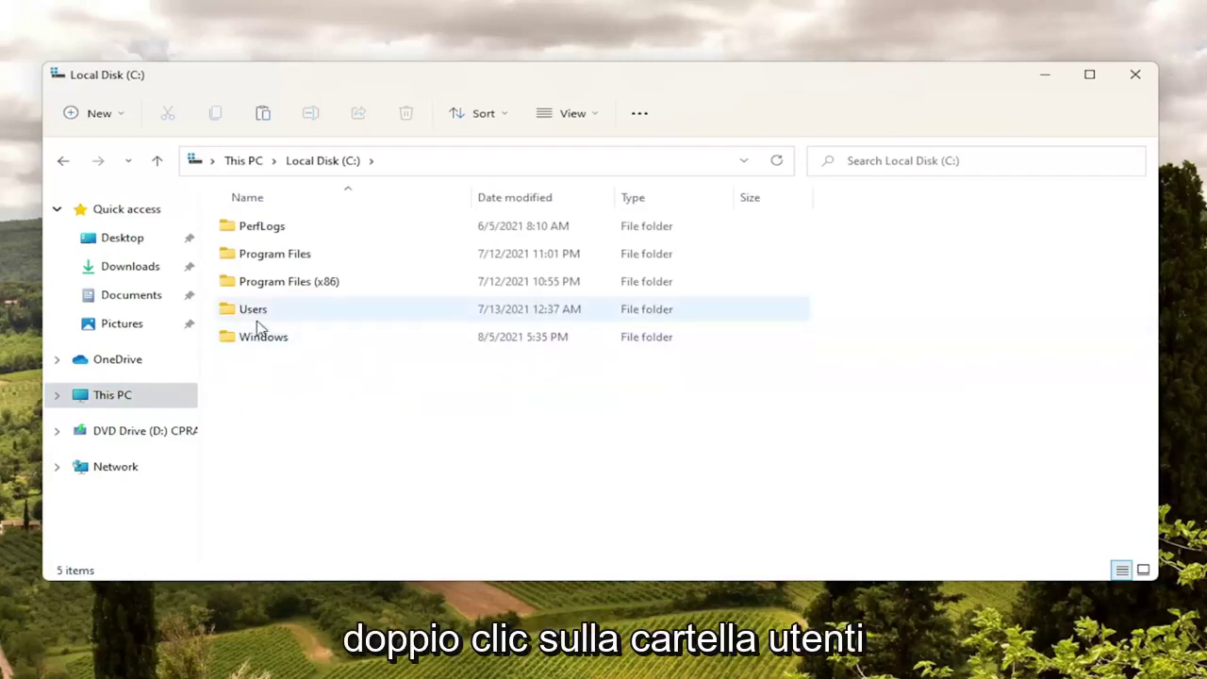
Step: Open the Computer User folder inside Users on drive C and make hidden items visible
double_click(253, 309)
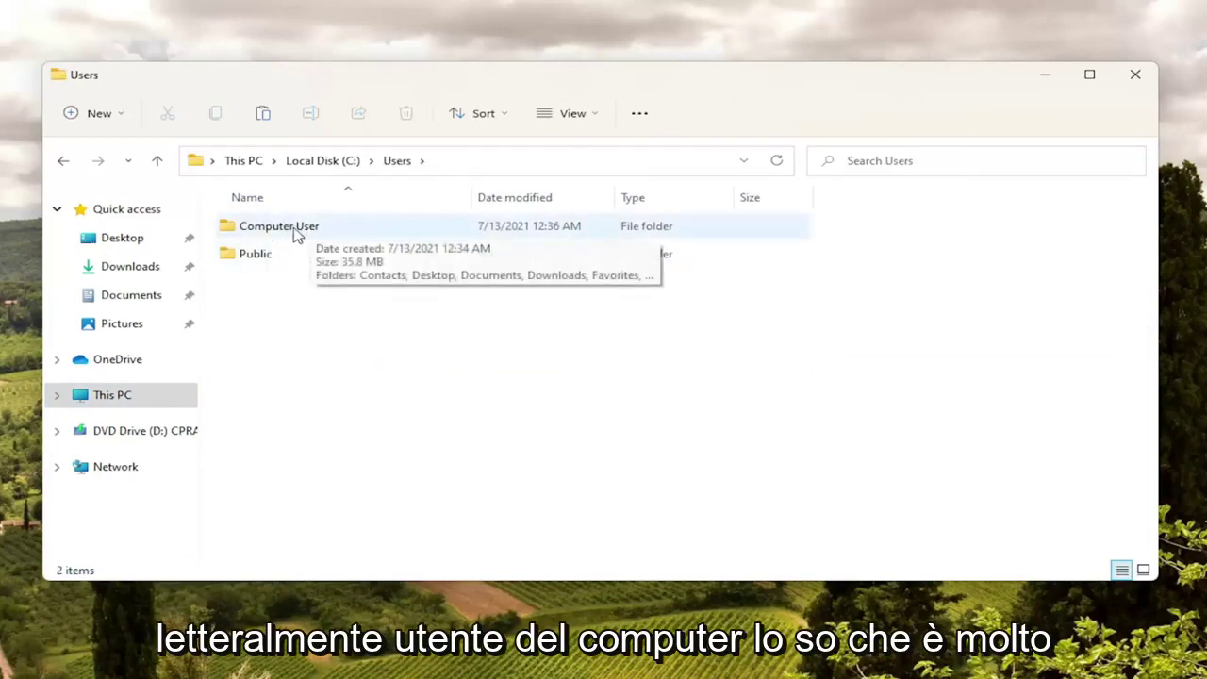
double_click(295, 234)
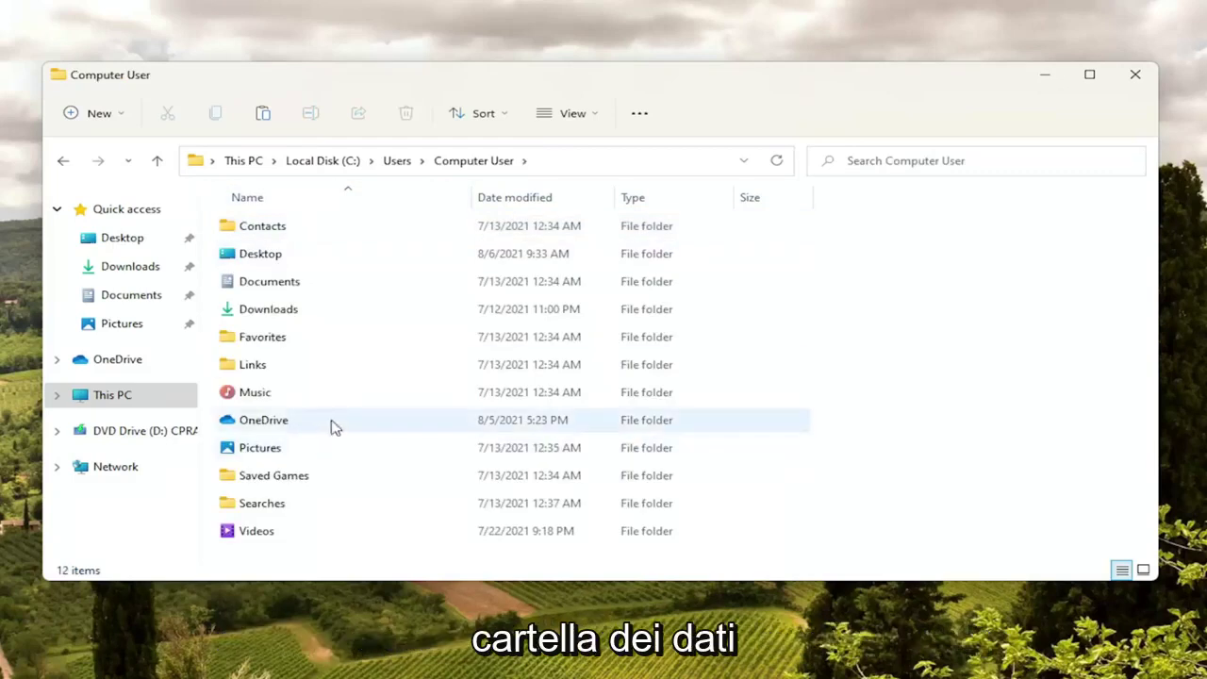
click(571, 113)
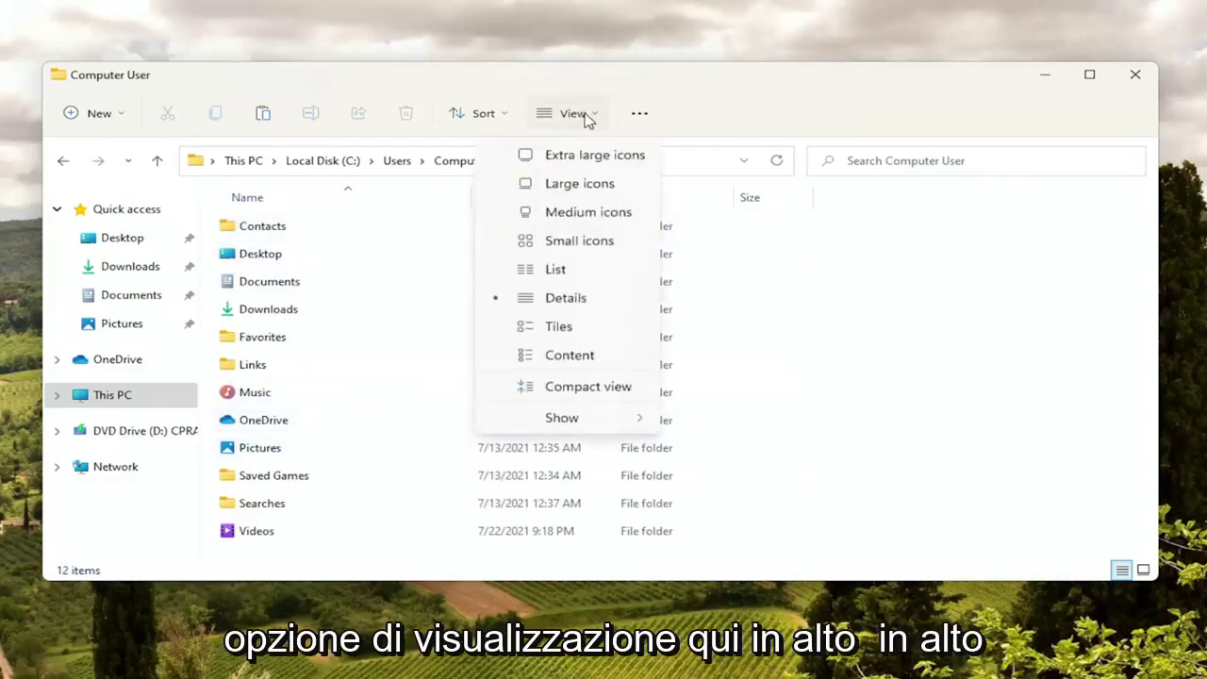
mouse_move(580, 422)
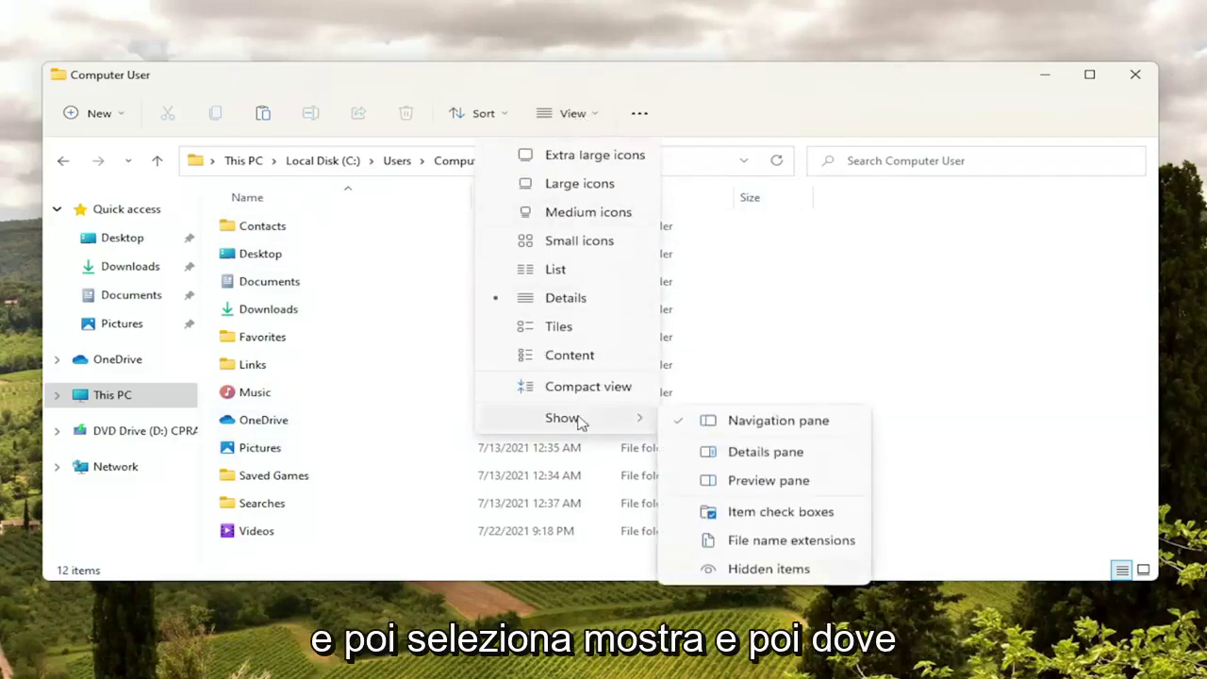
click(728, 572)
Step: Open the Packages folder located under AppData\Local in the user profile
click(254, 228)
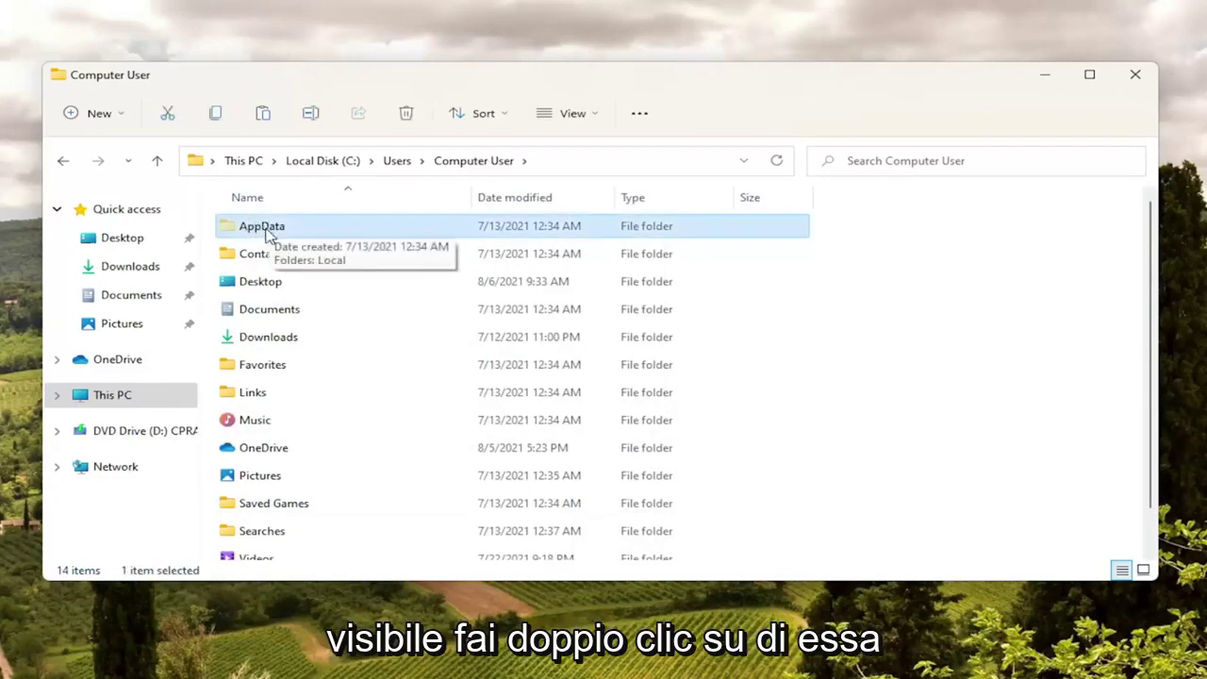
double_click(267, 232)
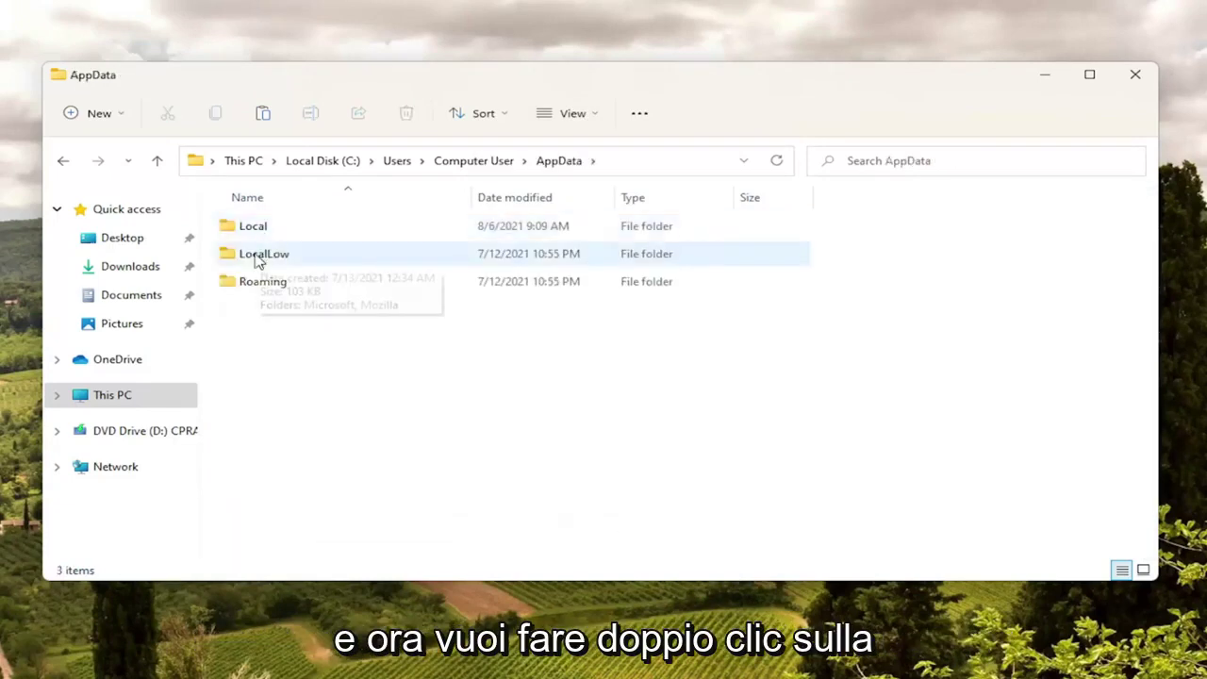
double_click(254, 233)
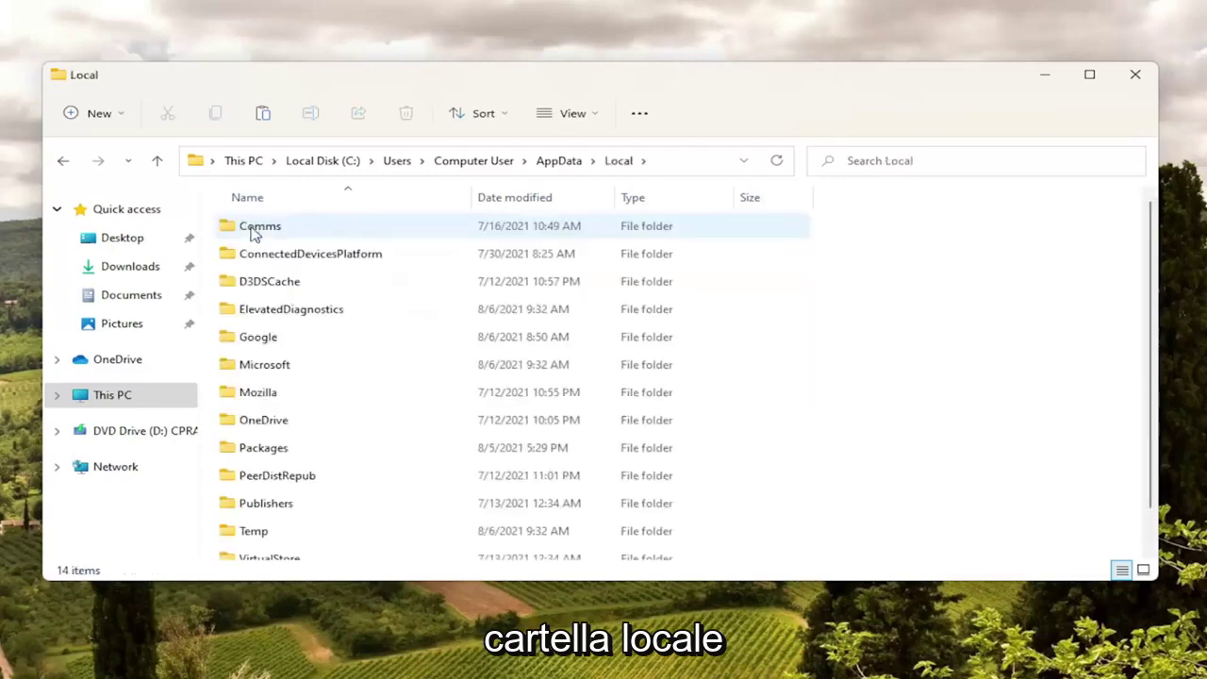
double_click(269, 451)
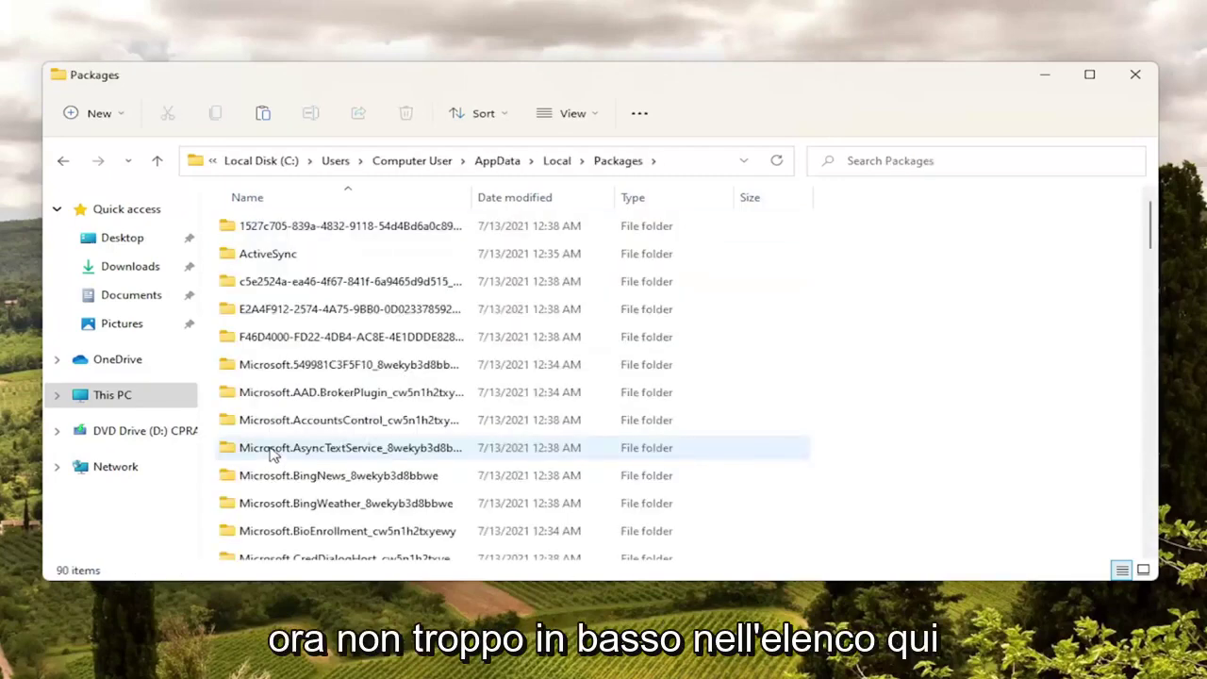
Step: Delete the Microsoft.MicrosoftEdge_8wekyb3d8bbwe folder from Packages and close the file window
scroll(391, 342, down, 3)
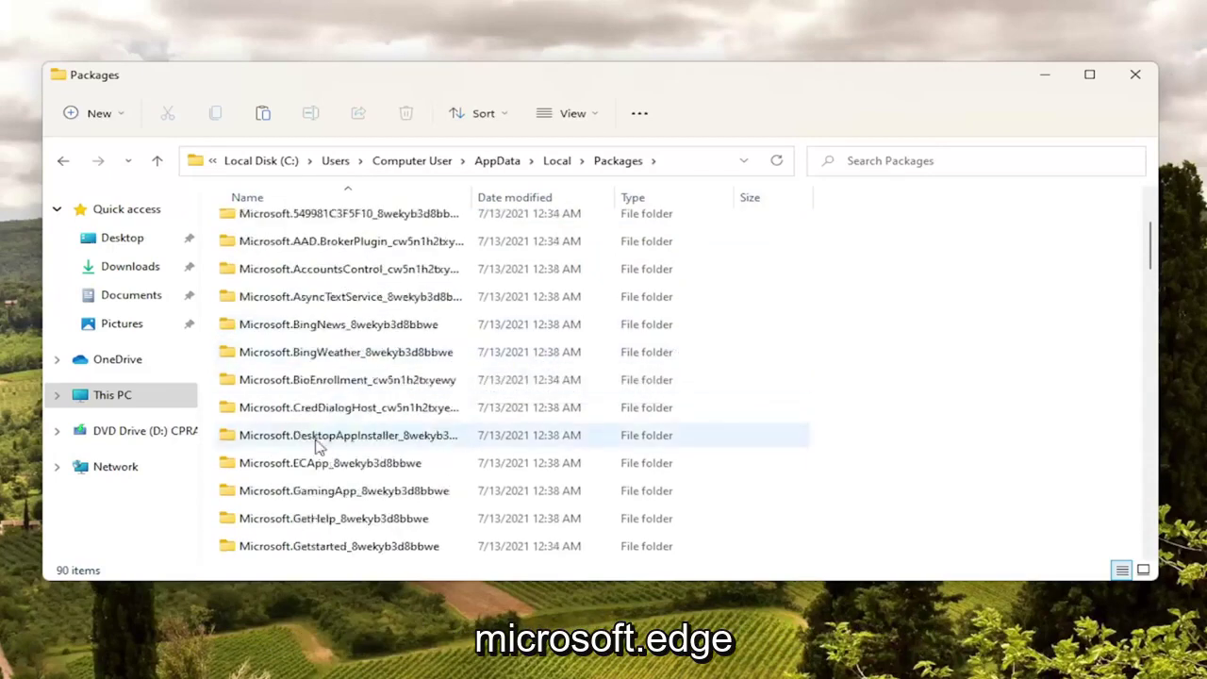
scroll(396, 377, up, 3)
scroll(382, 377, down, 1)
scroll(387, 379, down, 6)
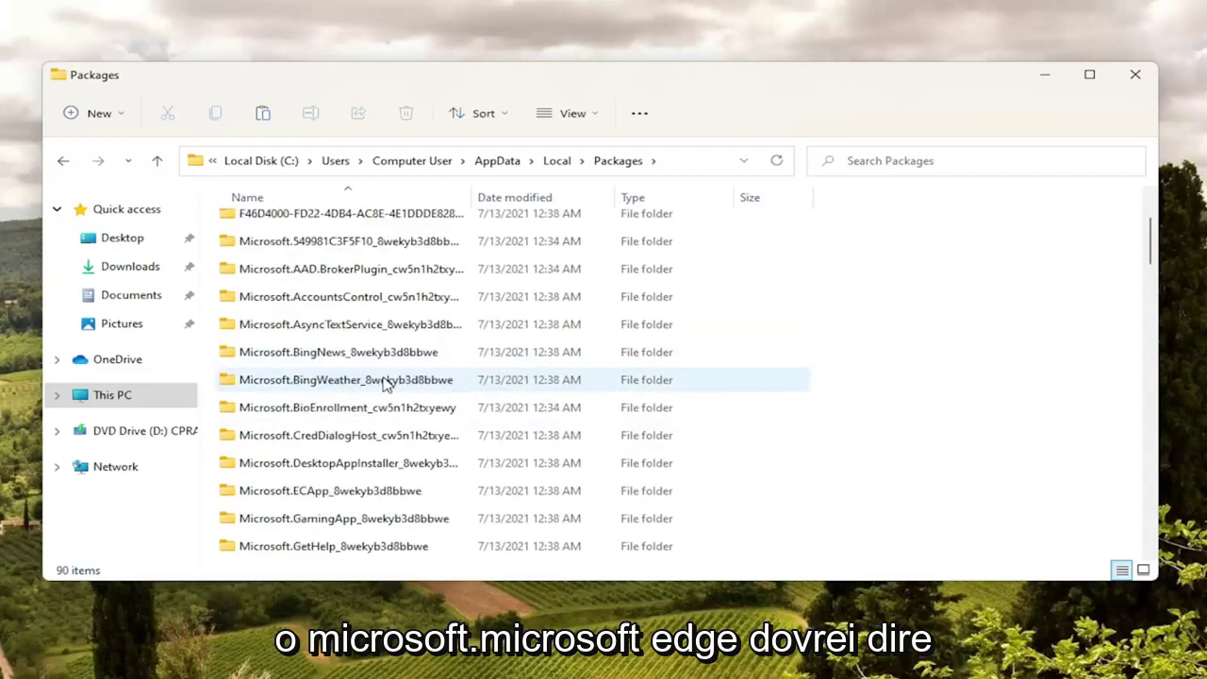
scroll(391, 379, down, 1)
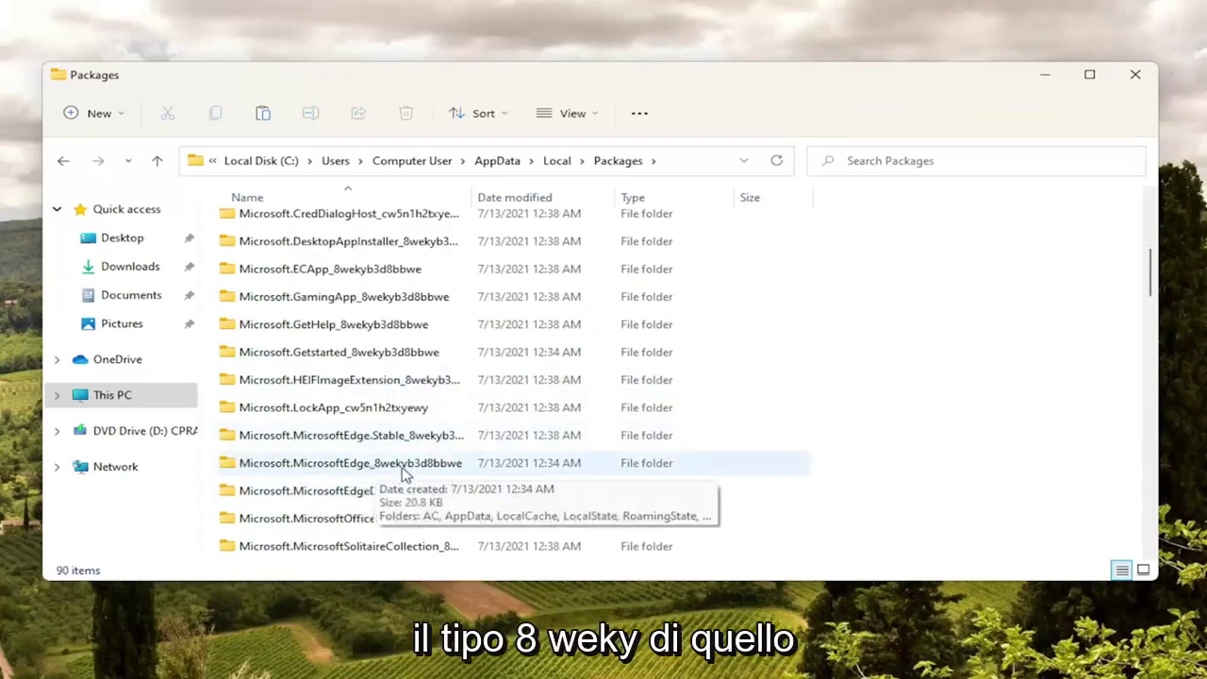
click(340, 467)
scroll(337, 472, up, 1)
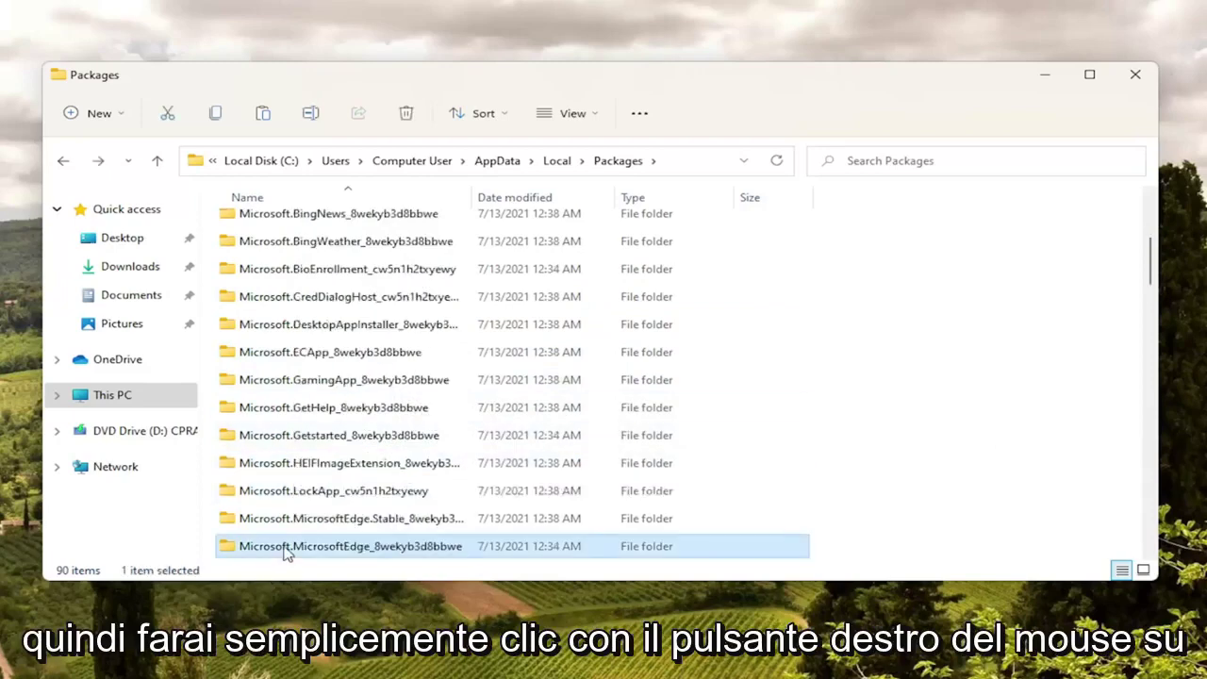
right_click(289, 551)
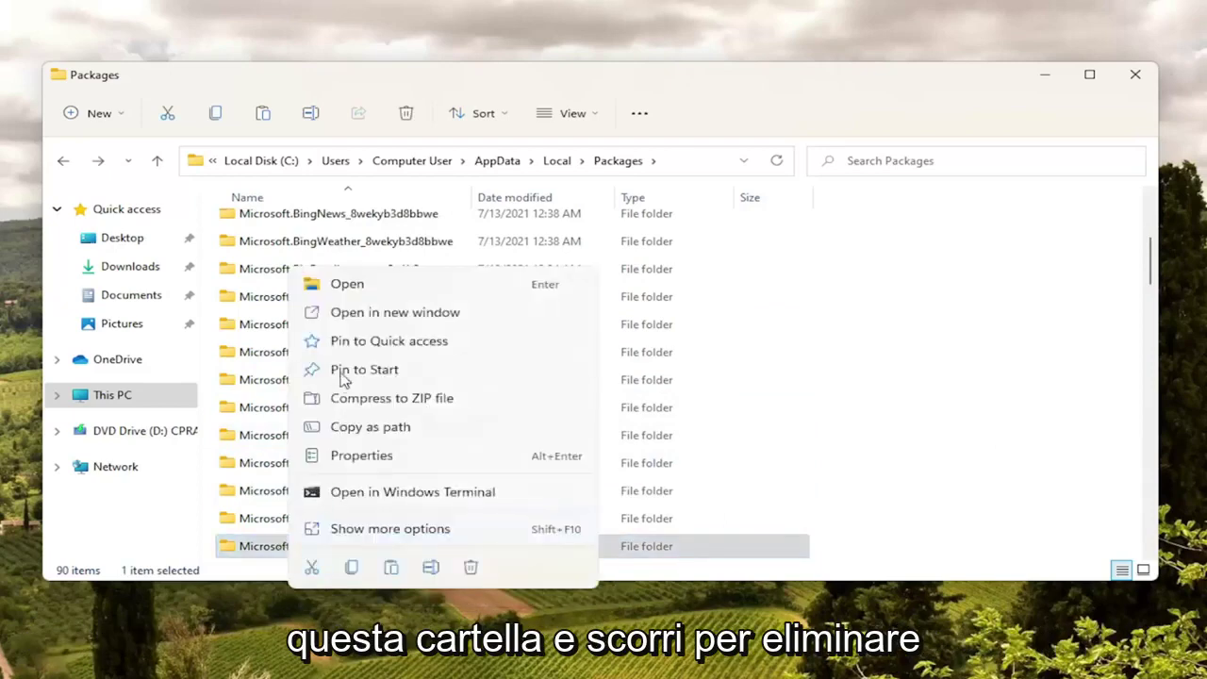
click(471, 567)
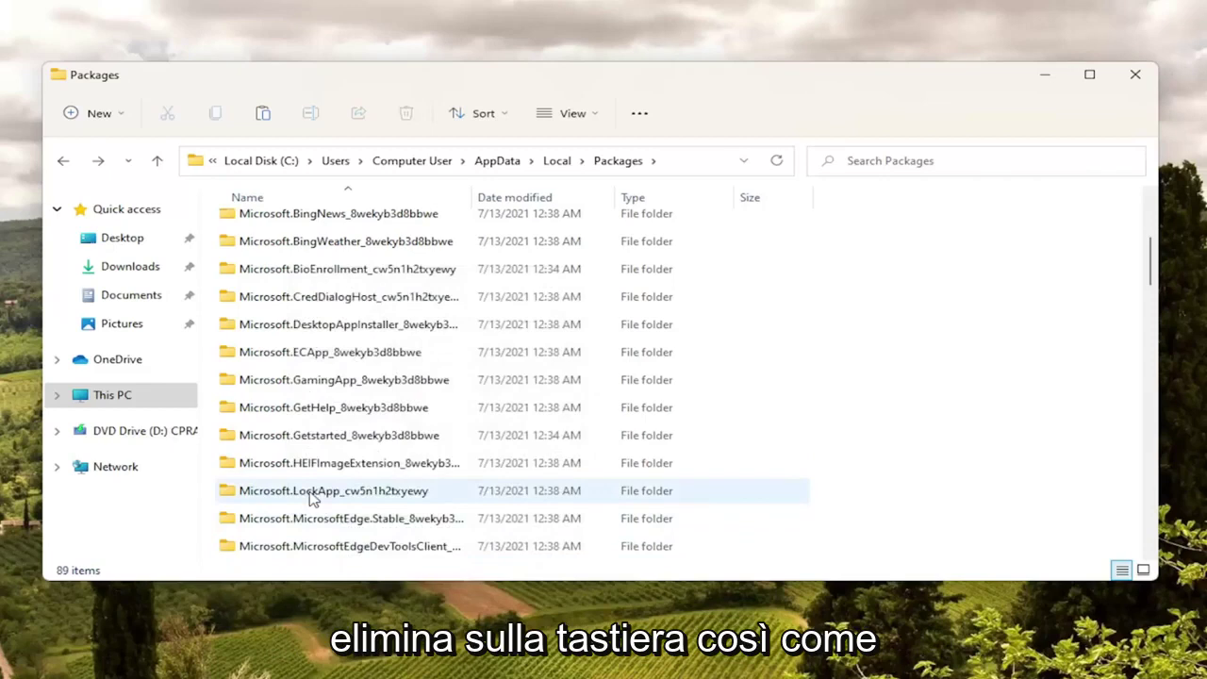
scroll(312, 499, down, 1)
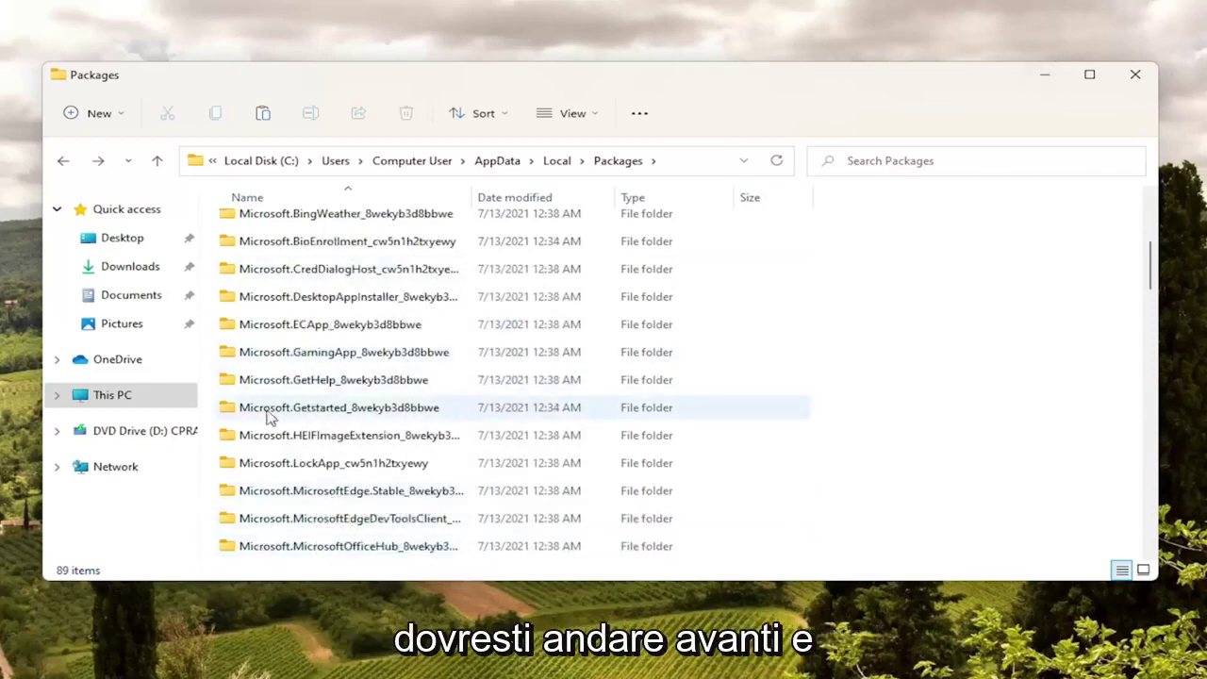
click(1132, 73)
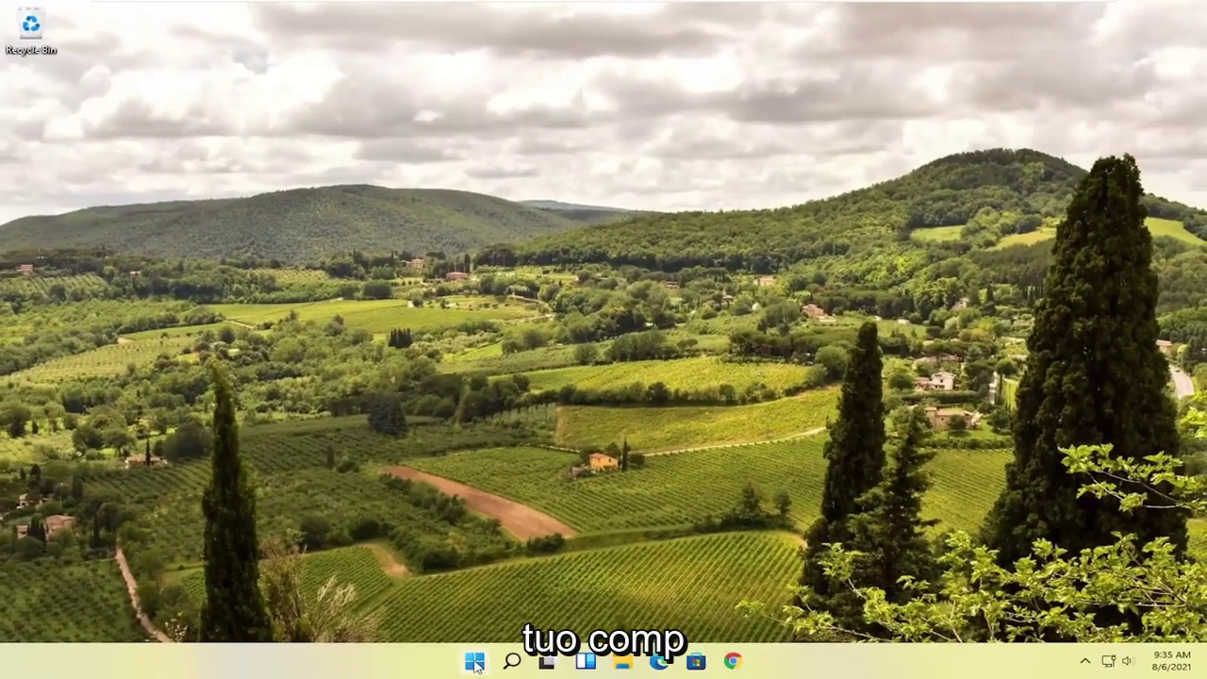
Step: Restart the computer
right_click(475, 663)
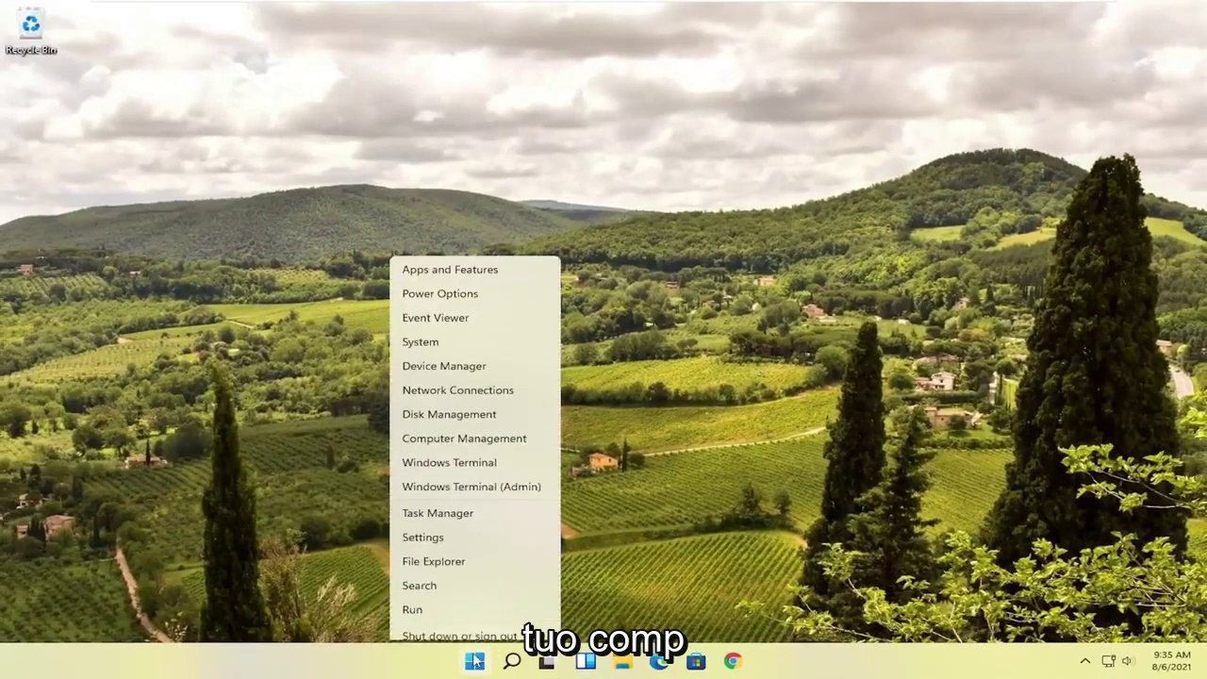
mouse_move(461, 604)
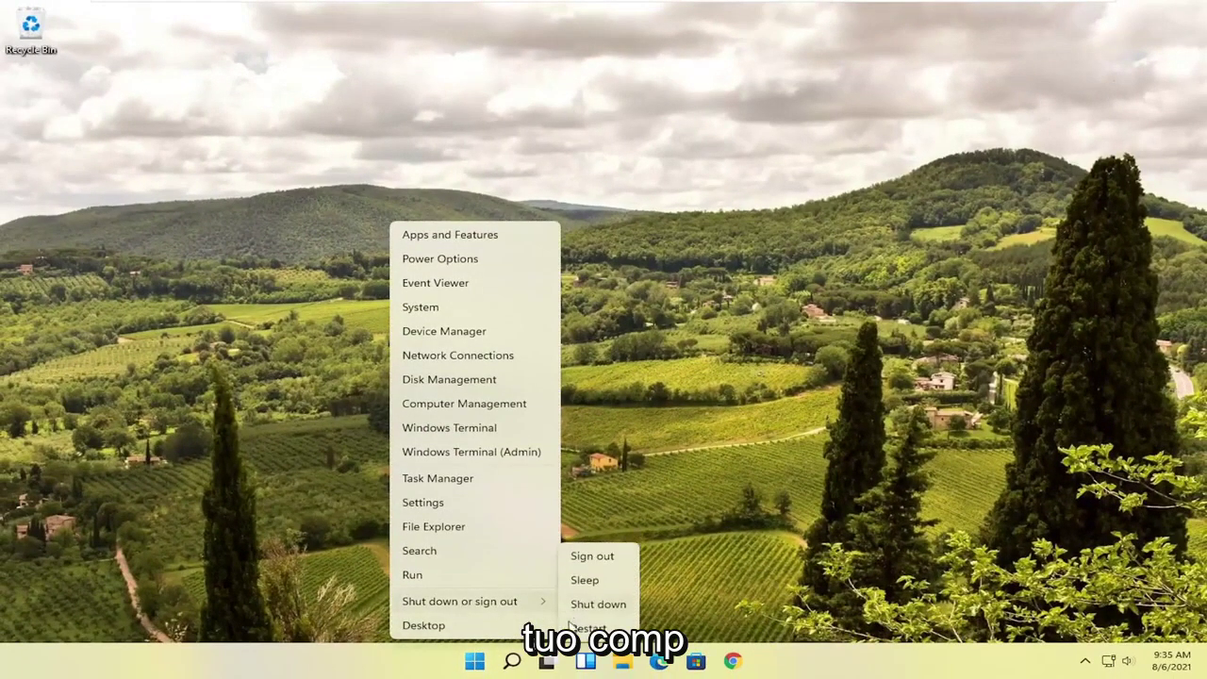
click(583, 631)
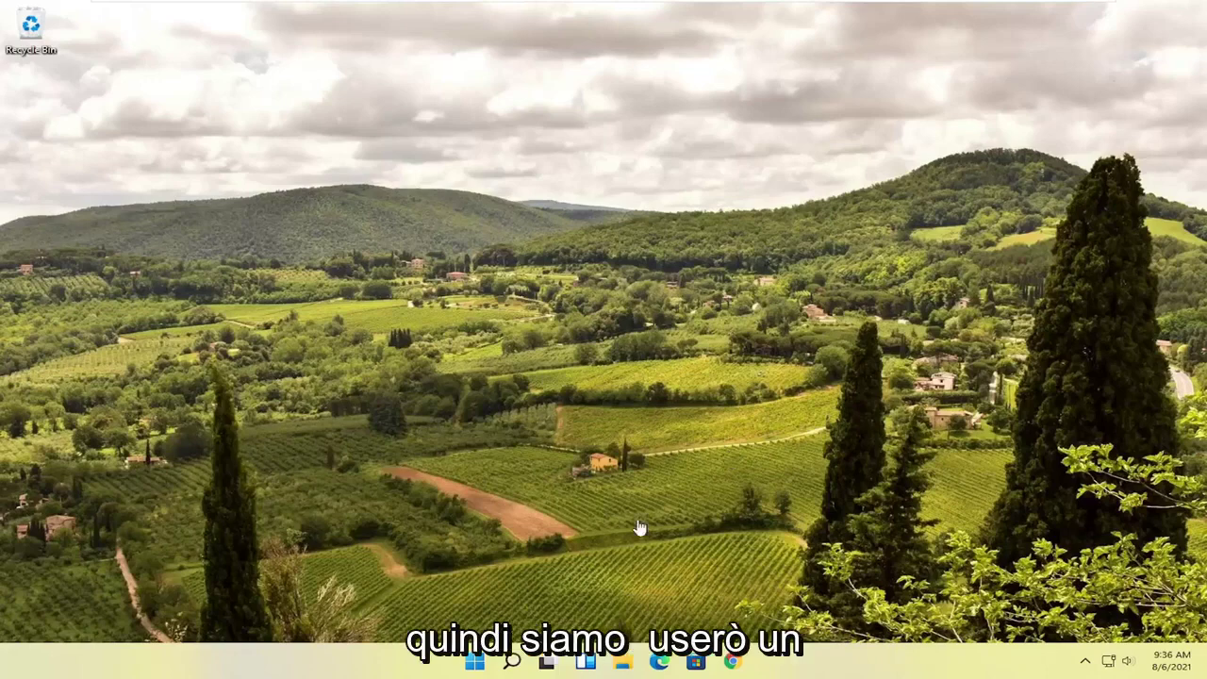
Step: Find Windows PowerShell, run it as administrator and allow it to make changes to the device
click(476, 661)
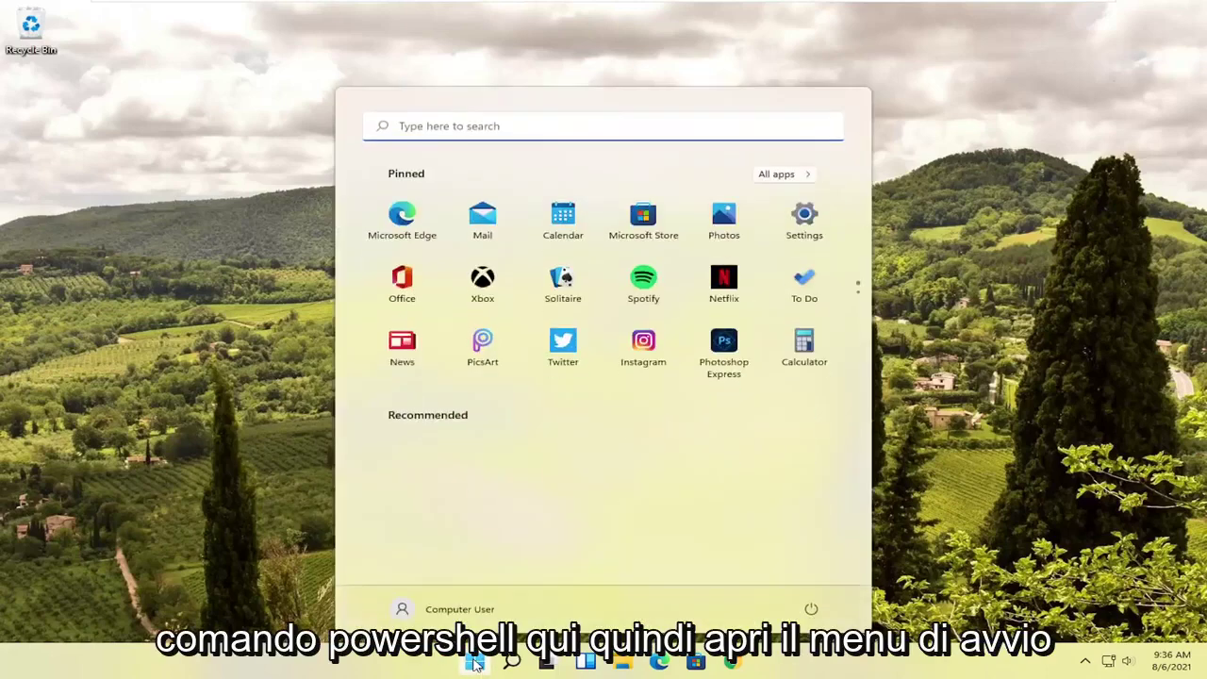
text(powershell)
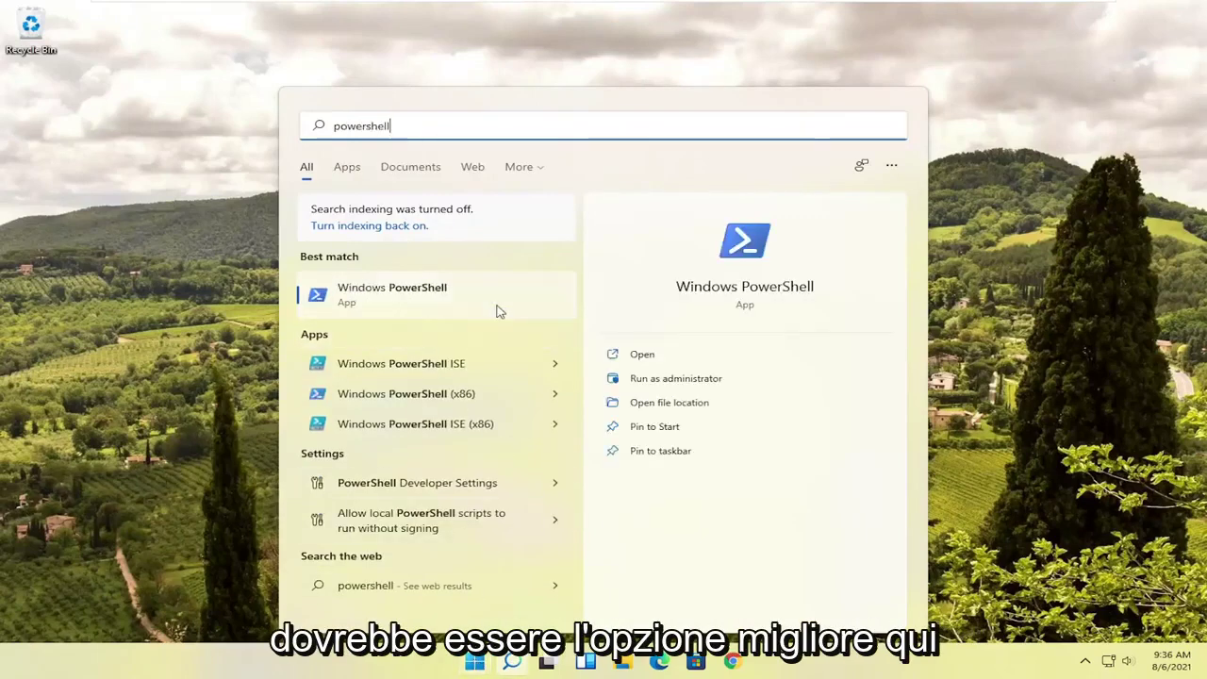
right_click(382, 298)
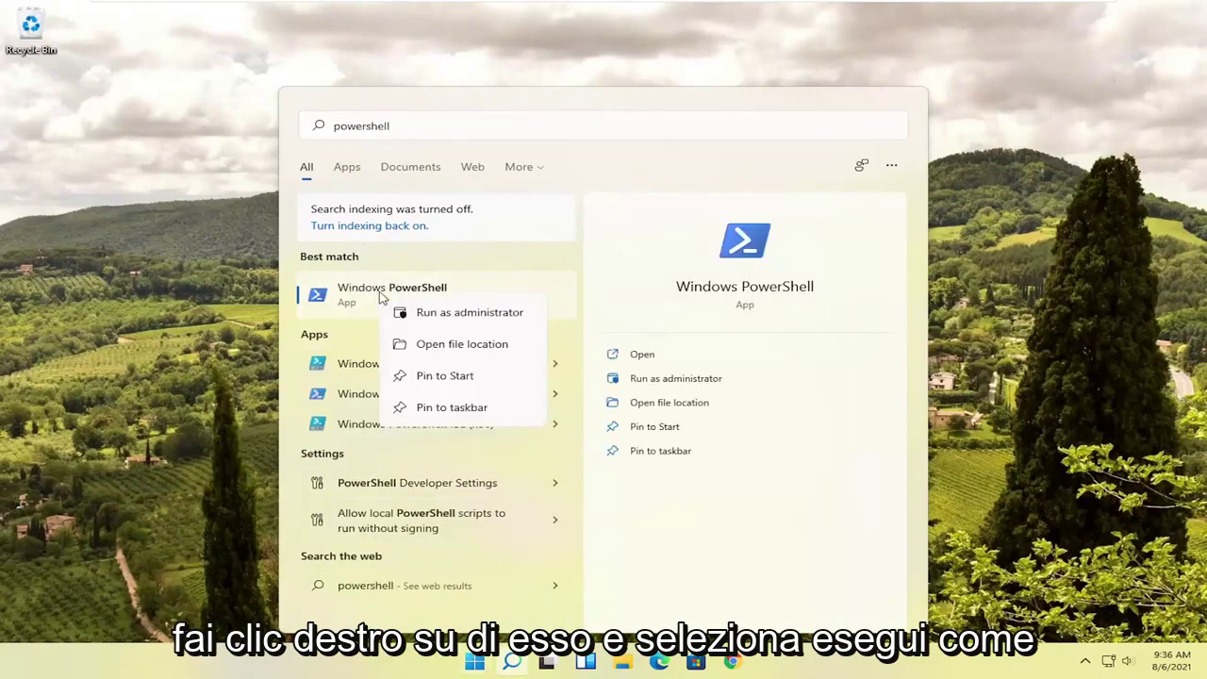
click(469, 316)
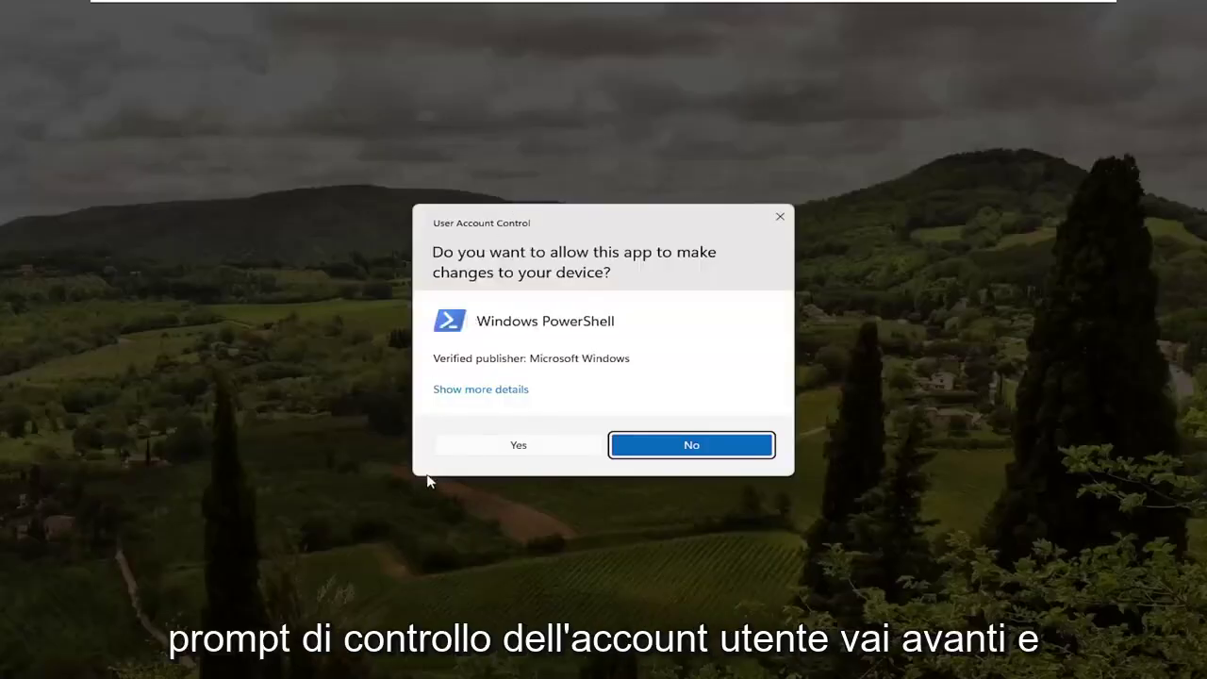
click(484, 443)
Step: Paste and run Get-AppXPackage -AllUsers -Name Microsoft.MicrosoftEdge | Foreach {Add-AppxPackage -DisableDevelopmentMode -Register "$($_.InstallLocation)\AppXManifest.xml" -Verbose}, and close PowerShell
drag(349, 56, 481, 47)
click(390, 81)
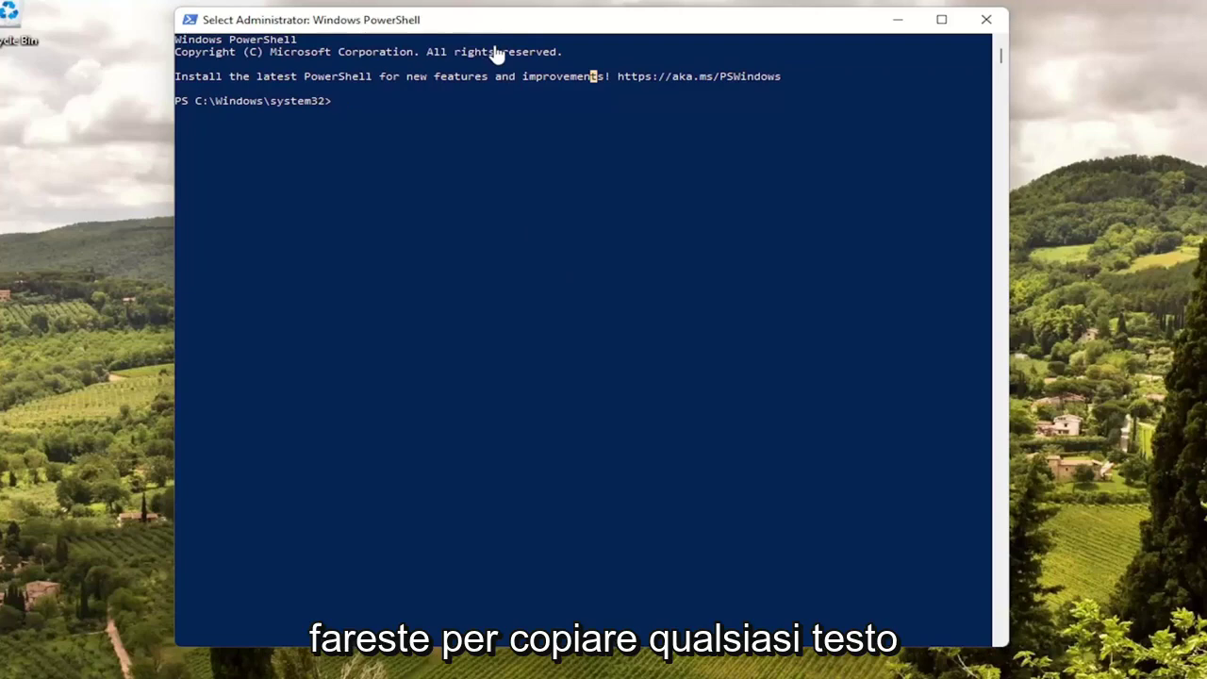
click(553, 38)
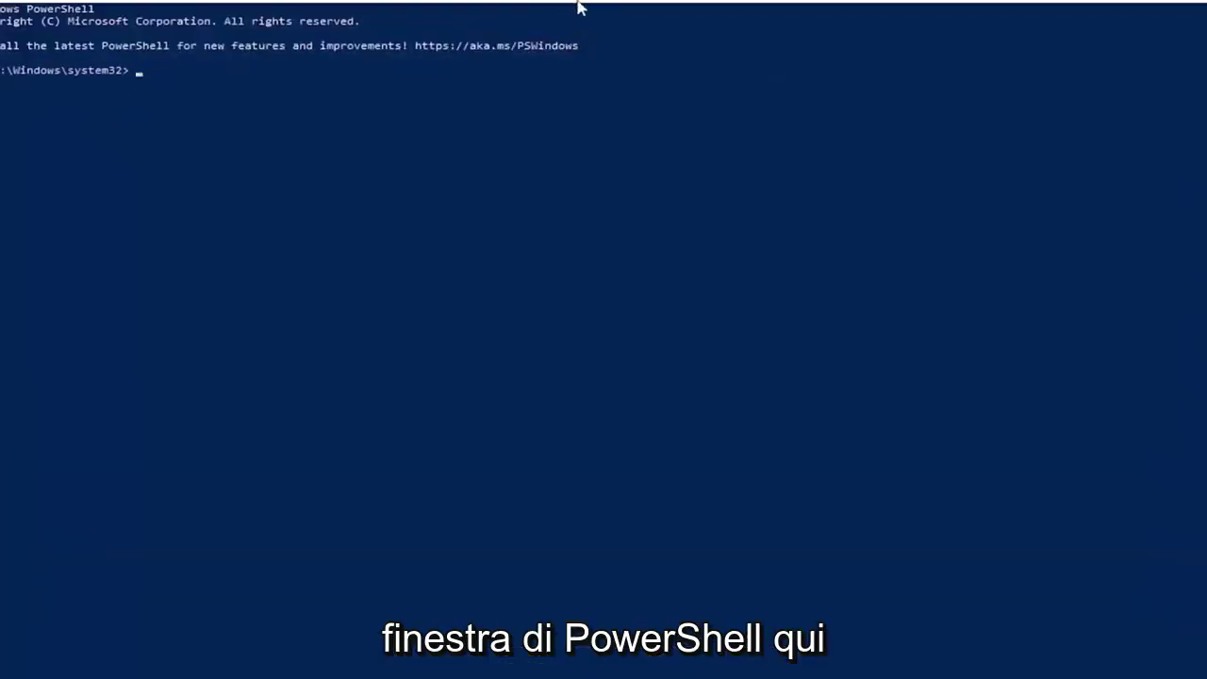
drag(559, 26, 573, 35)
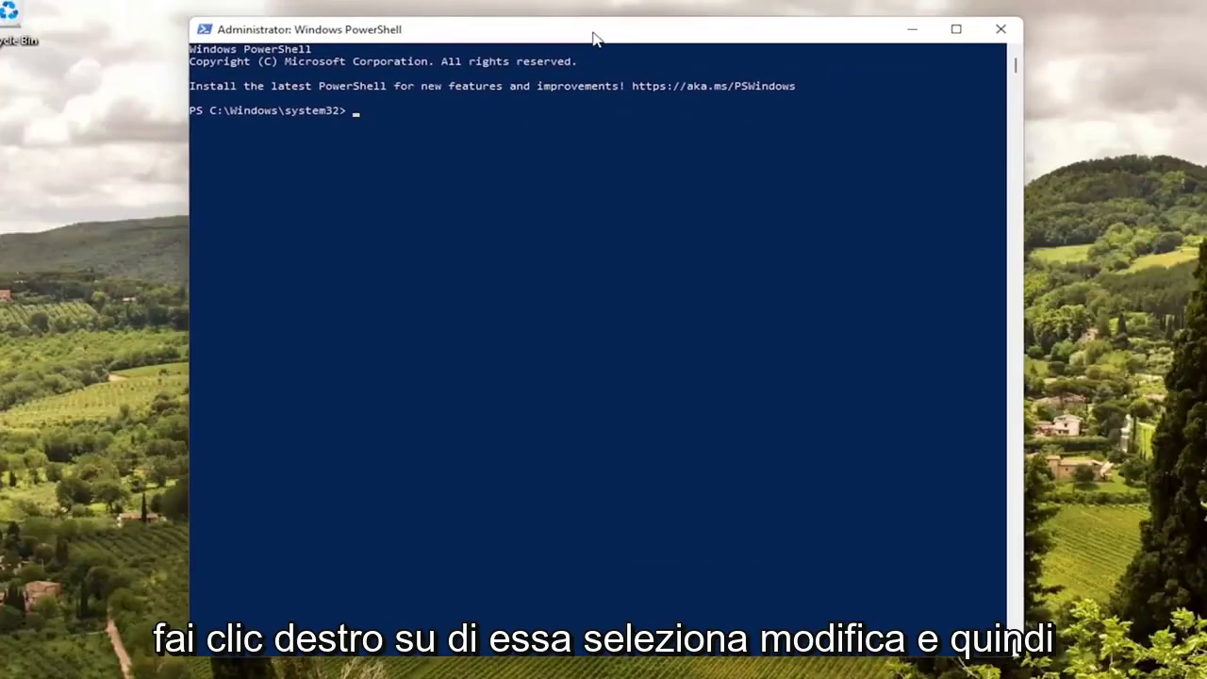
right_click(594, 38)
mouse_move(704, 168)
click(762, 205)
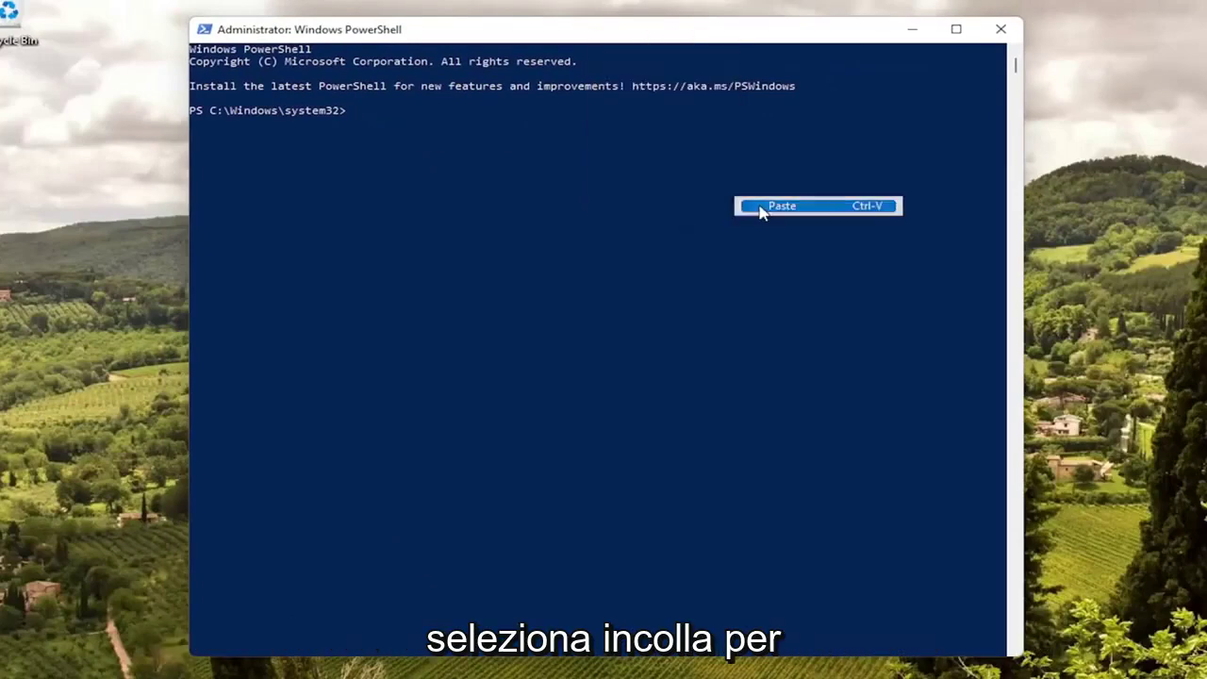
key(Return)
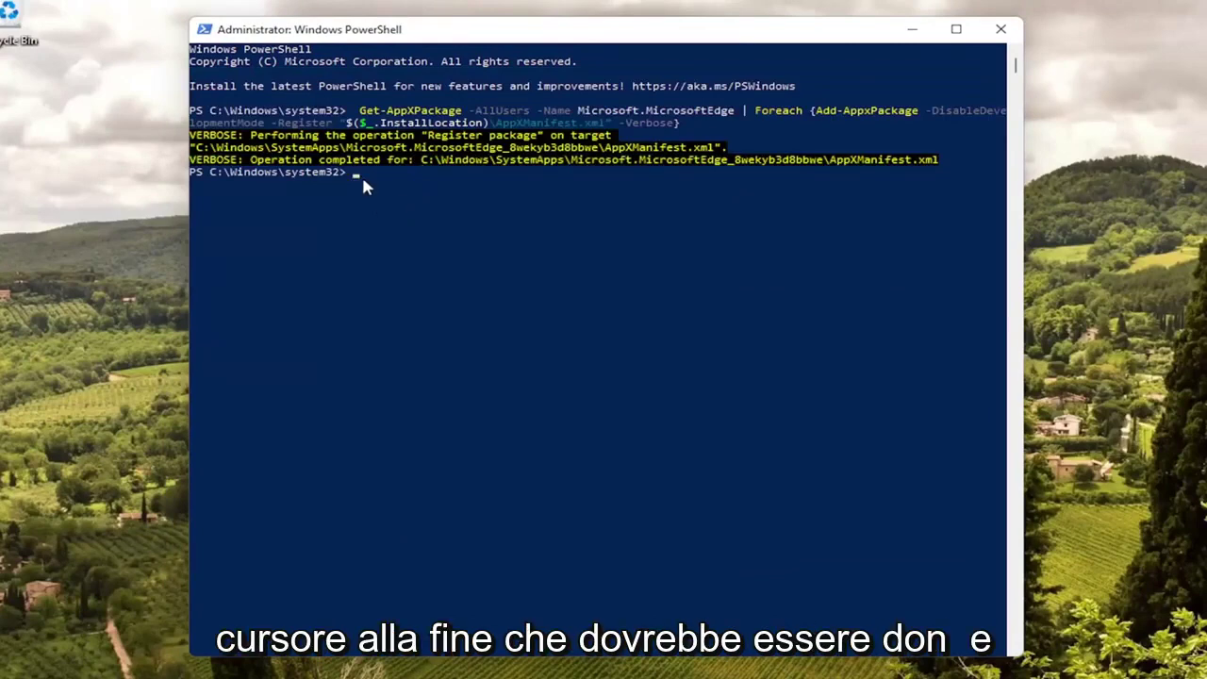
click(1001, 29)
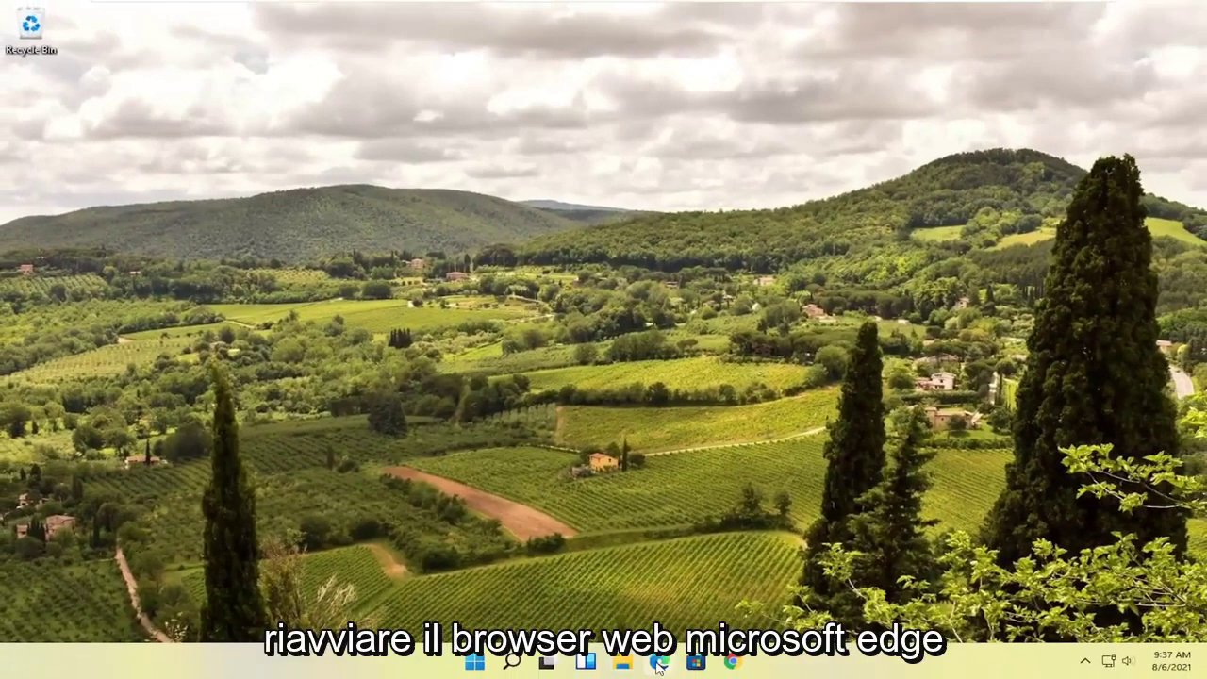
Step: Open Microsoft Edge, dismiss the extra welcome tab, restore the browser settings to their default values and close it
click(659, 663)
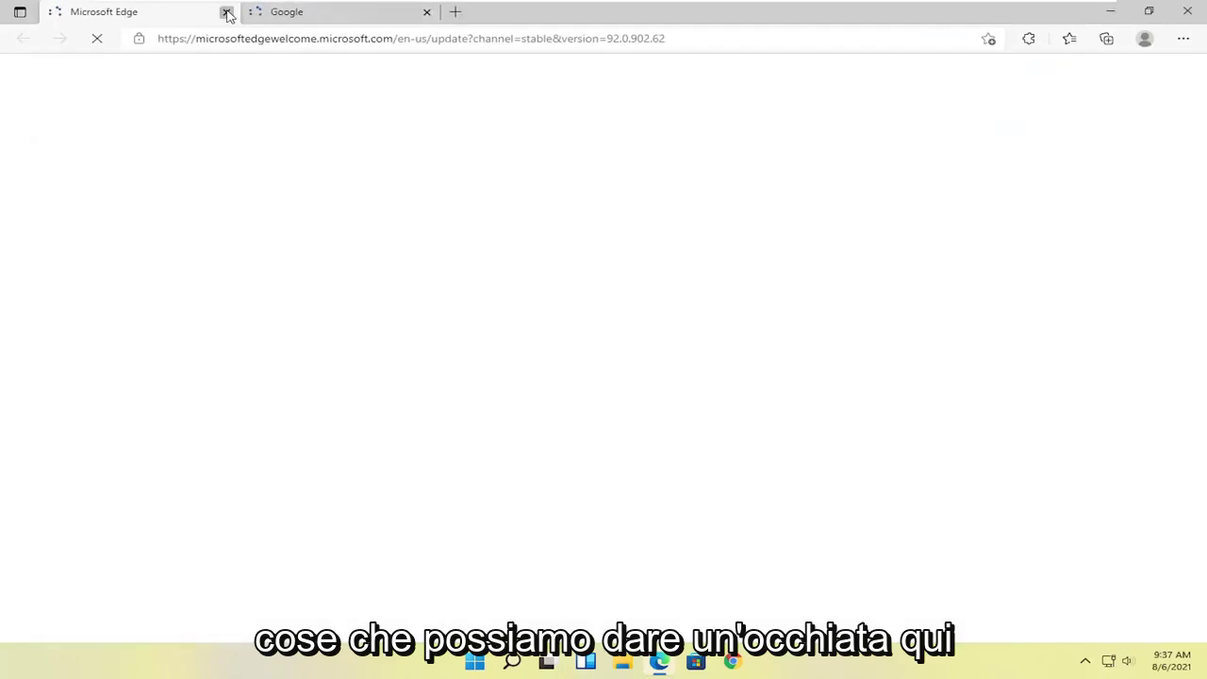
click(226, 12)
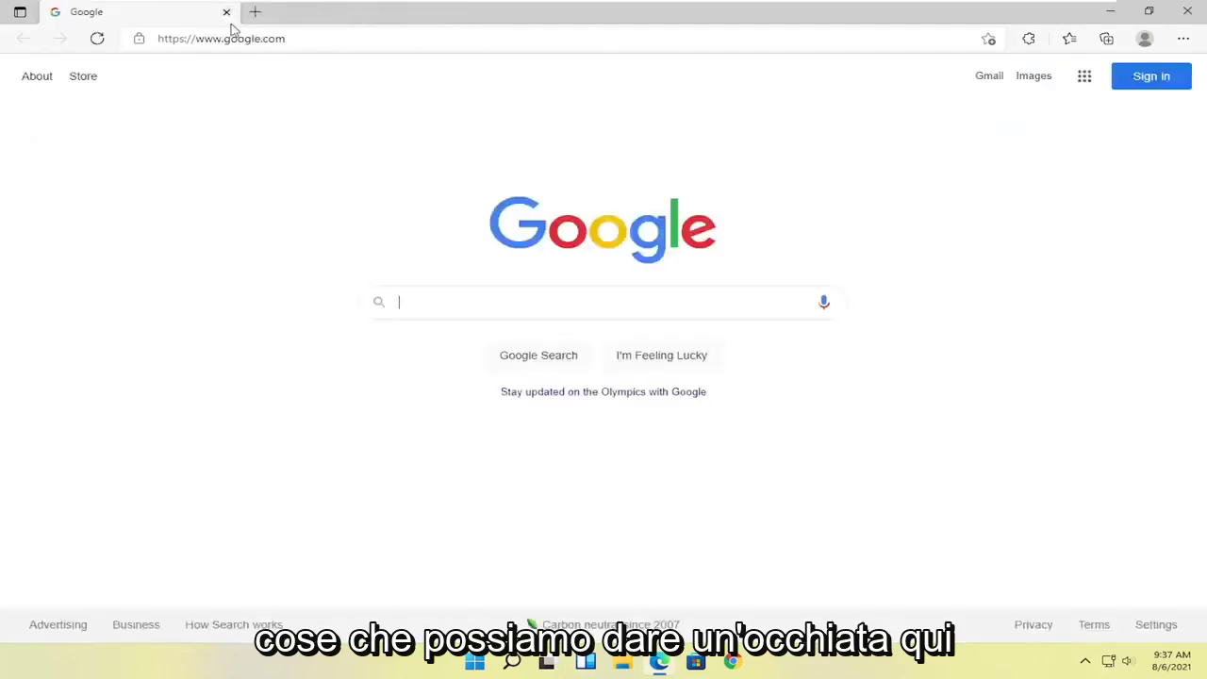
click(1183, 40)
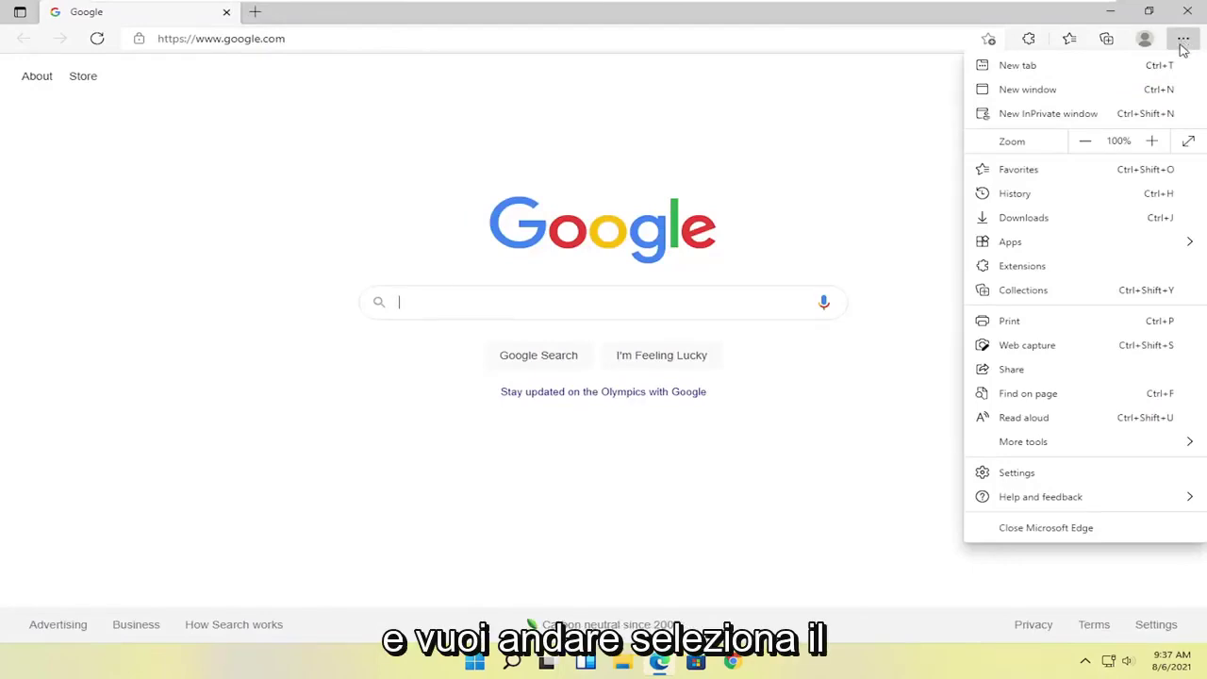
click(1002, 482)
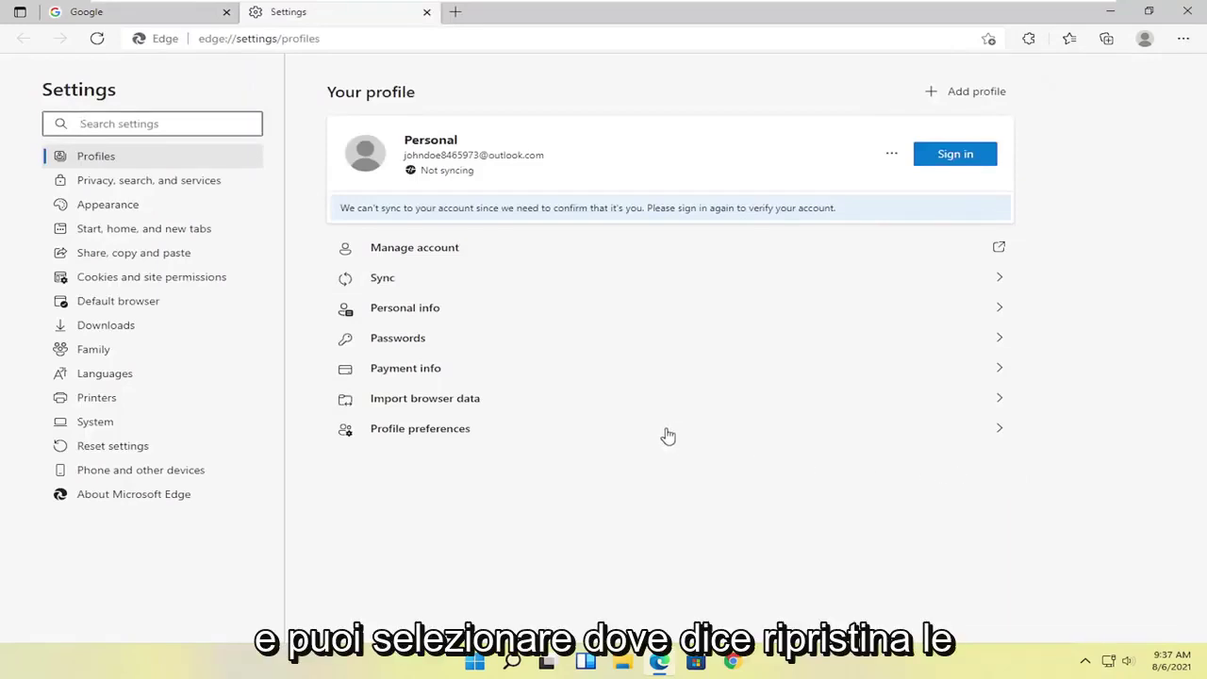
click(102, 450)
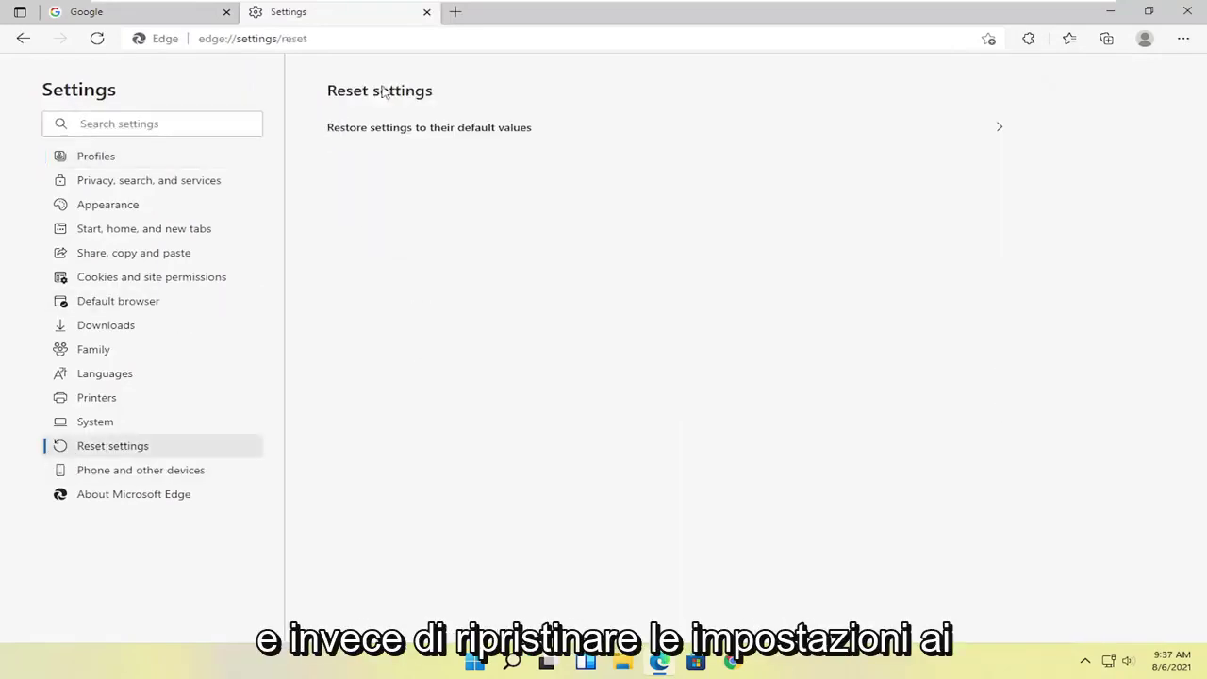
click(488, 135)
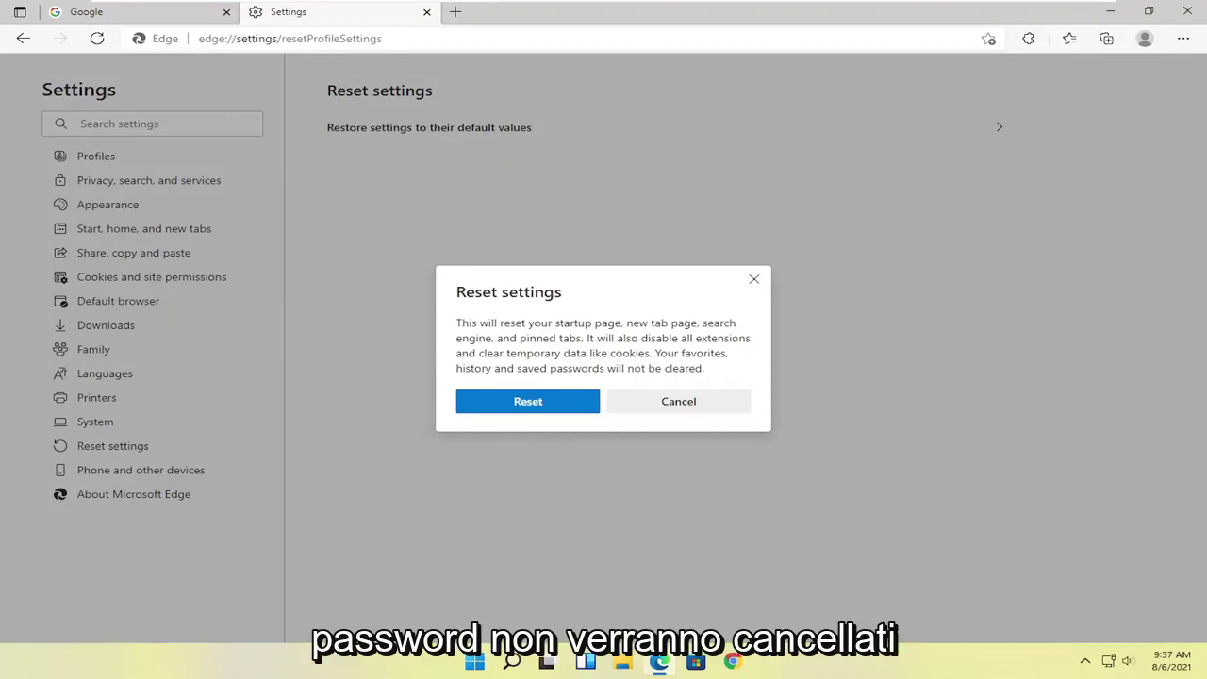
click(528, 402)
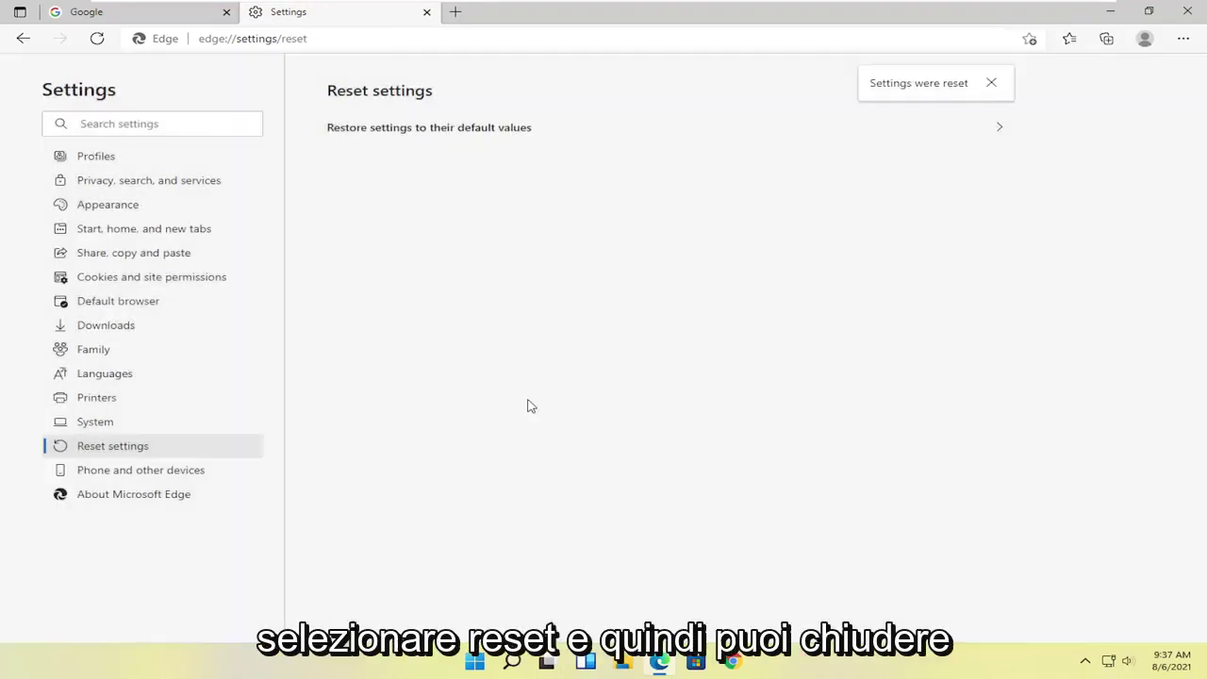
click(1193, 17)
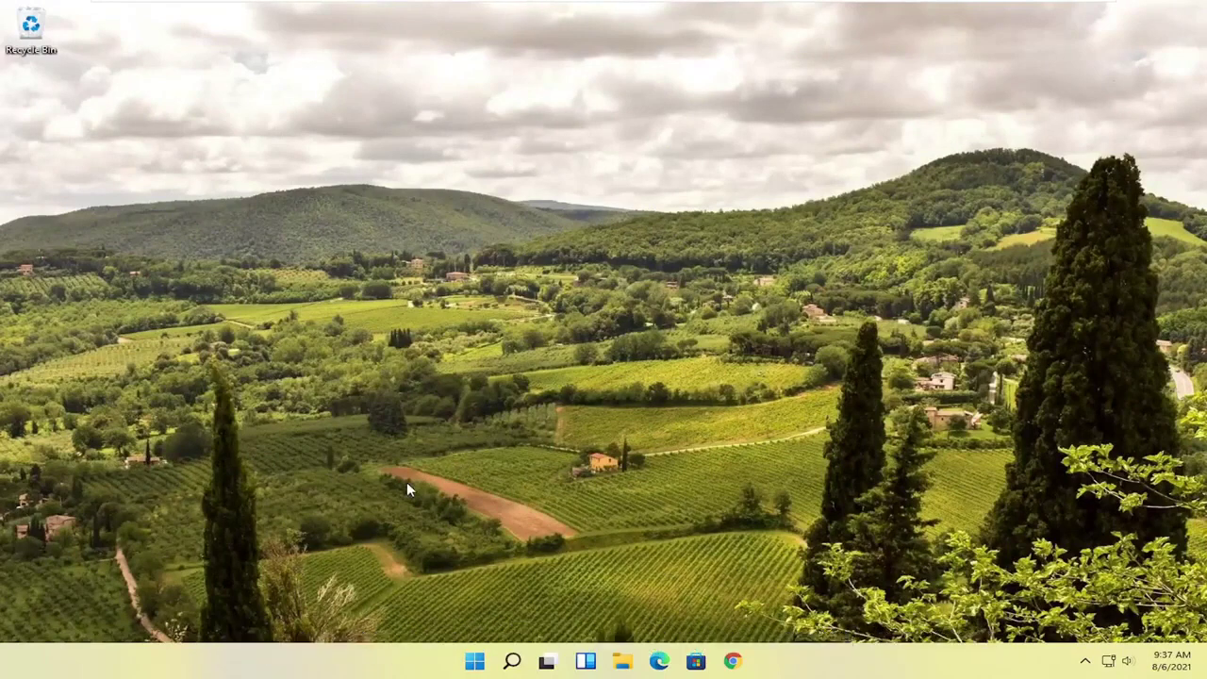
Step: Search Windows for "apps and fea" and open the Apps & features settings
click(508, 663)
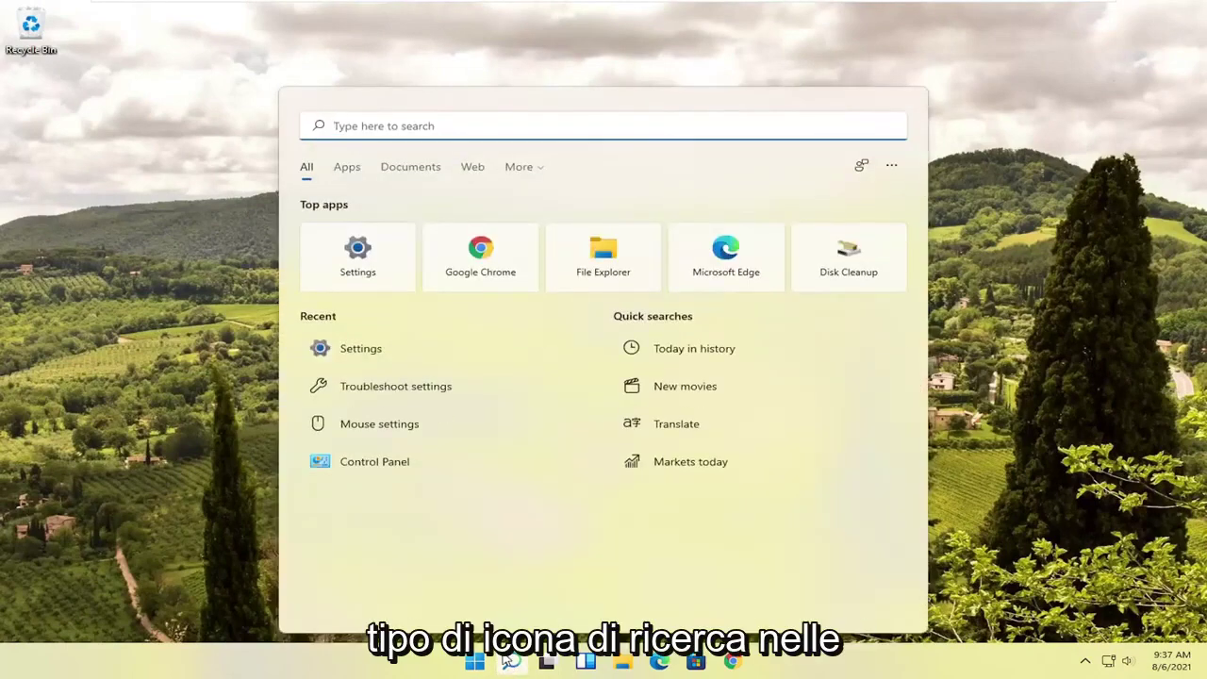
text(apps)
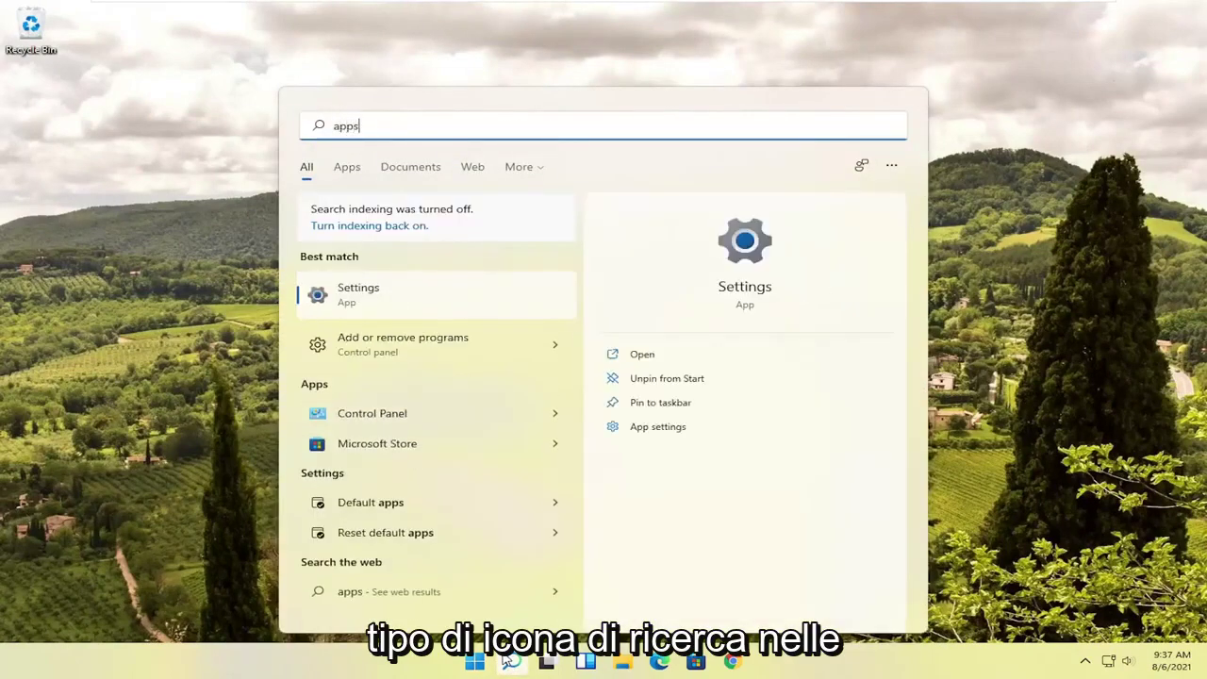
text( a)
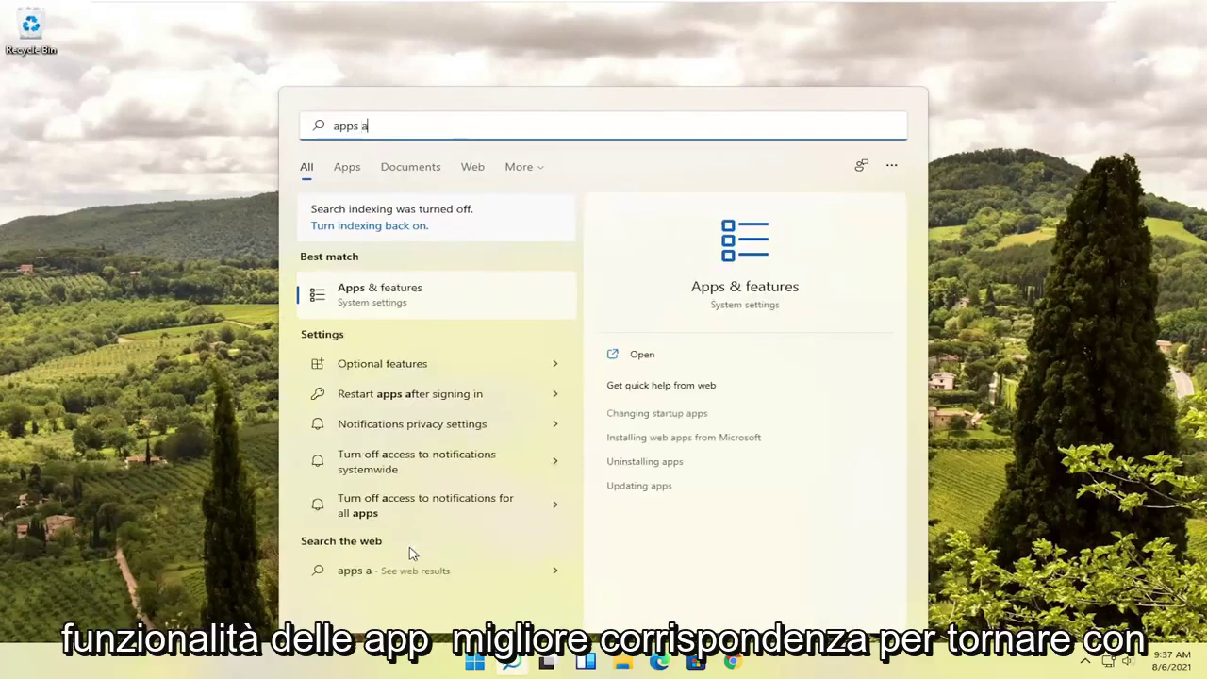
text(nd fea)
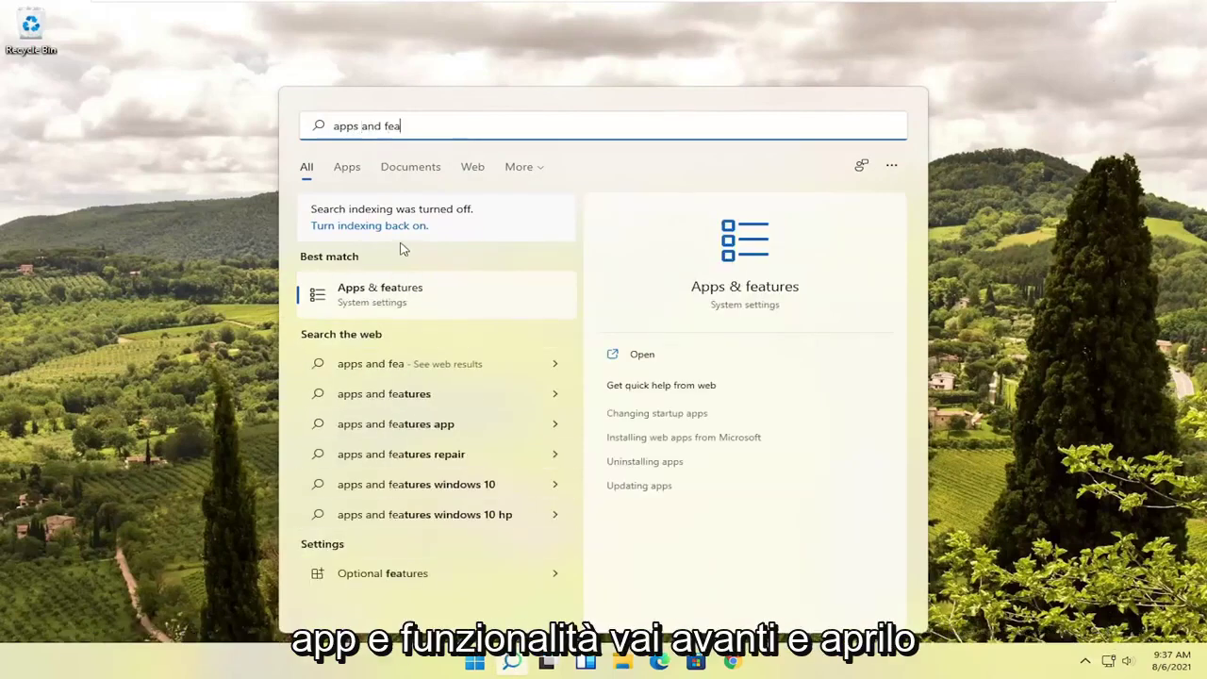
click(397, 294)
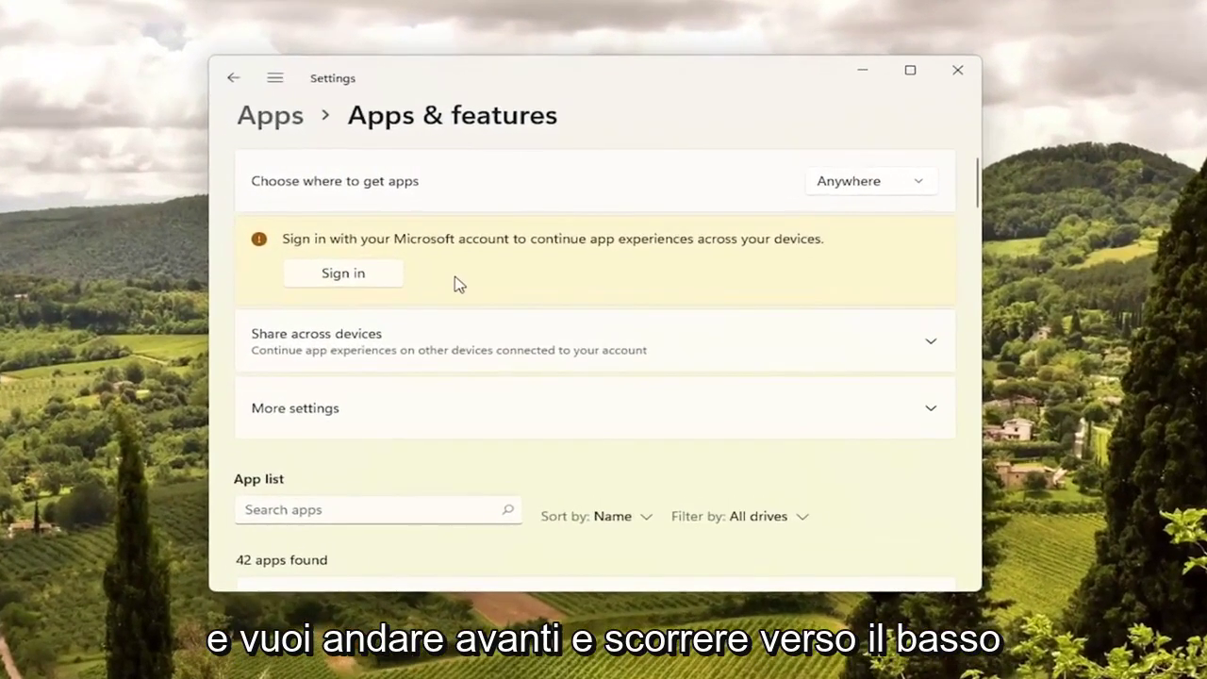
Step: Find Microsoft Edge in the app list with "edge", run its Modify option with device changes allowed, and close the finished installer
scroll(454, 294, down, 2)
click(292, 330)
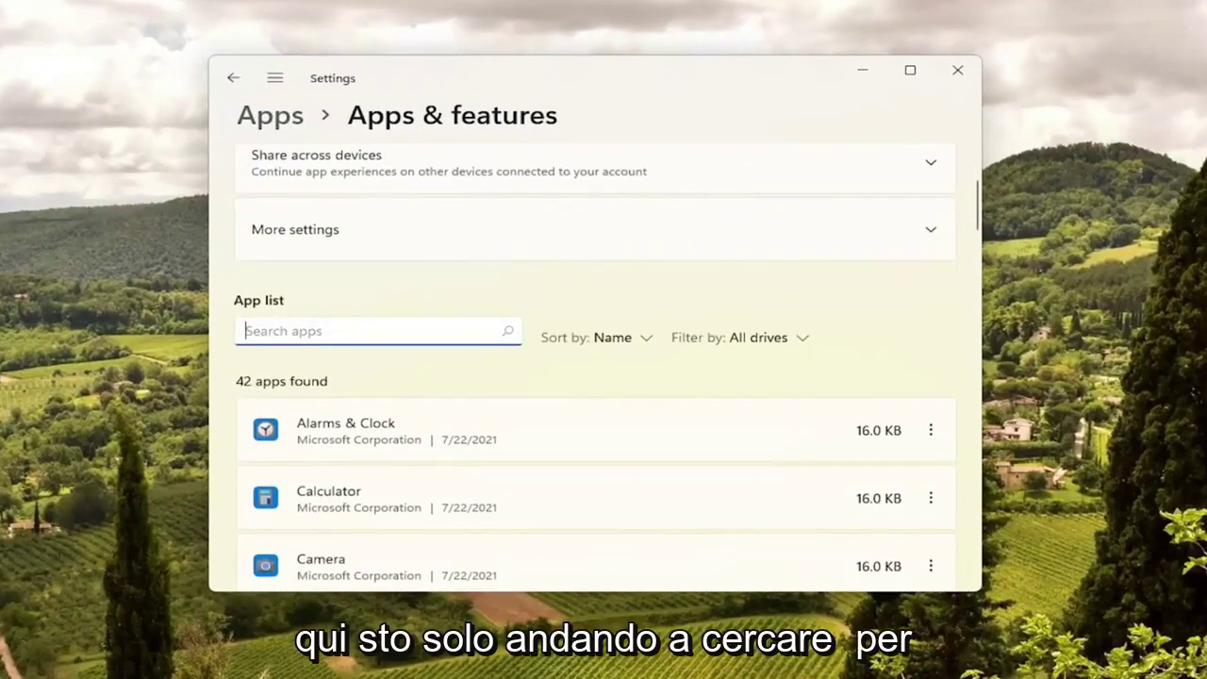
text(edge)
scroll(444, 387, down, 1)
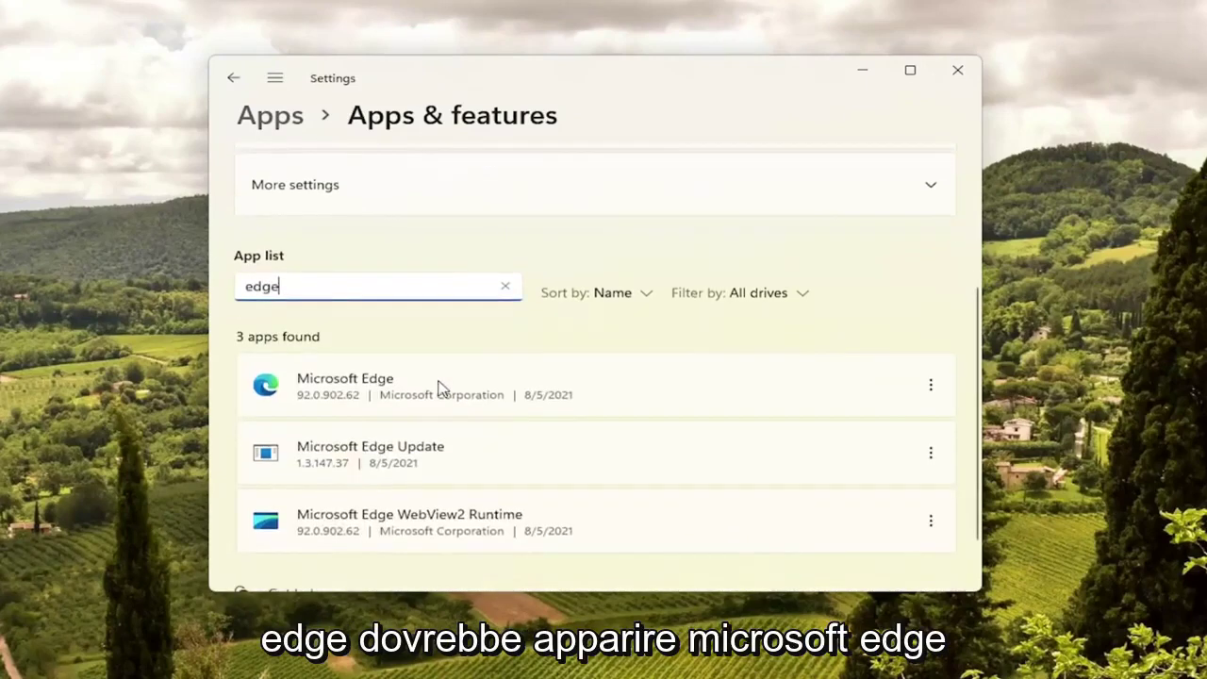
click(932, 391)
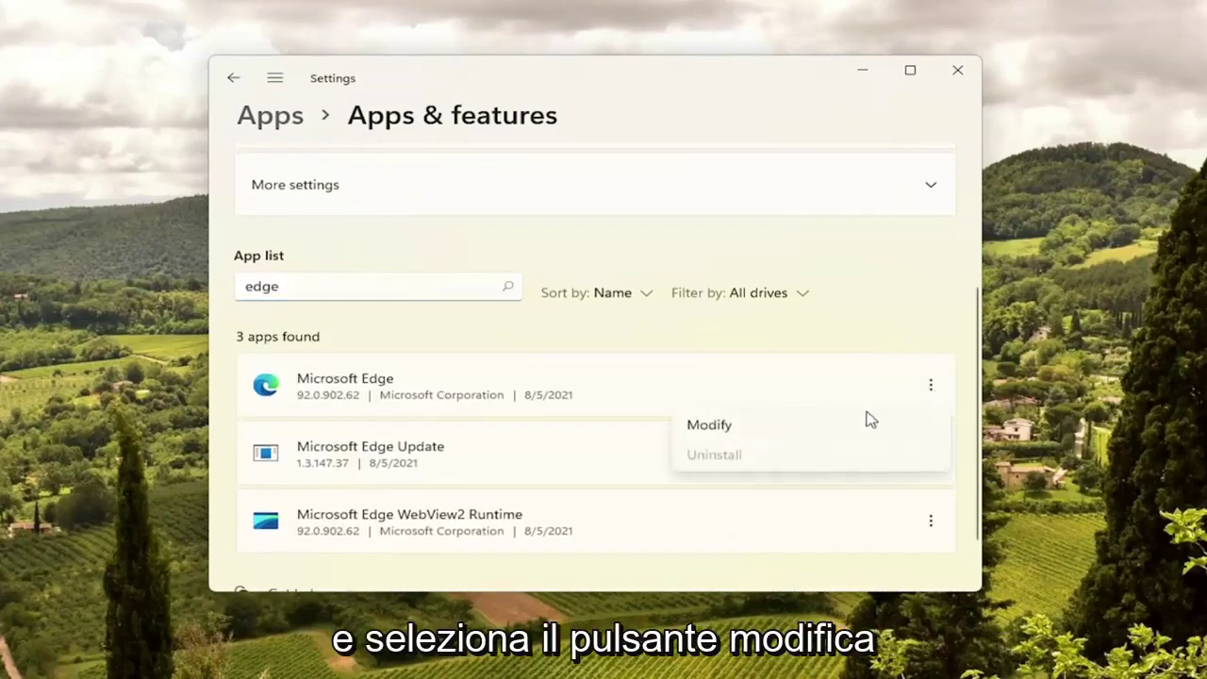
click(708, 425)
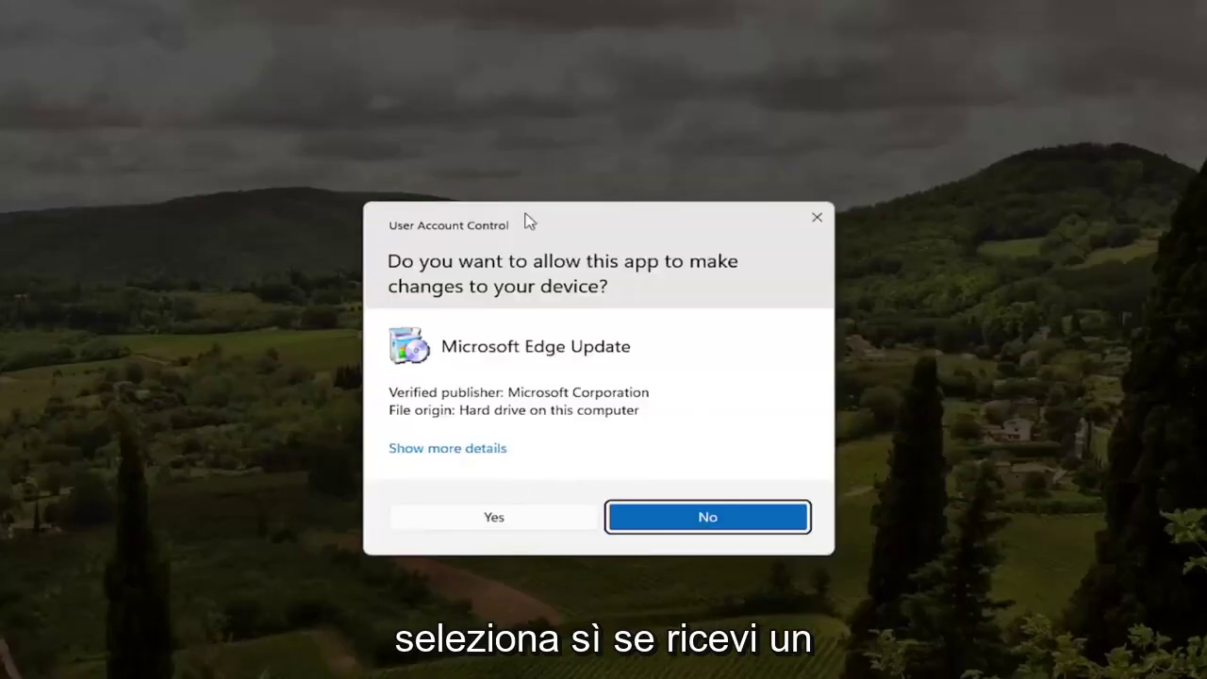
click(493, 516)
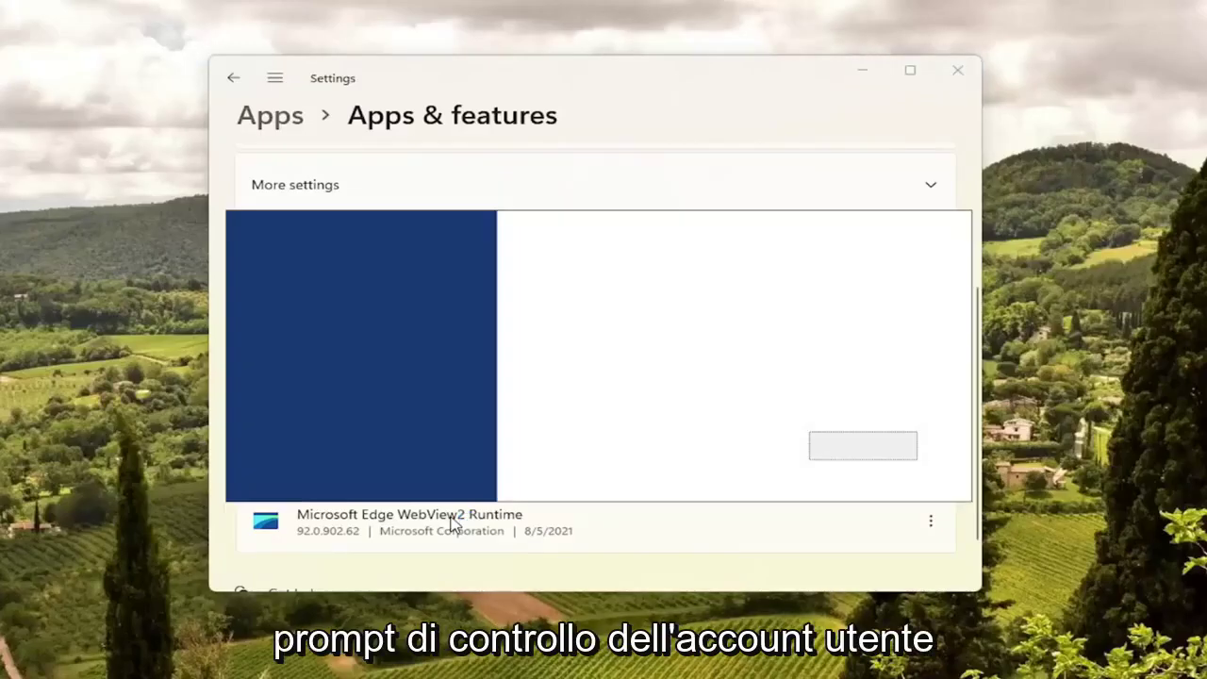
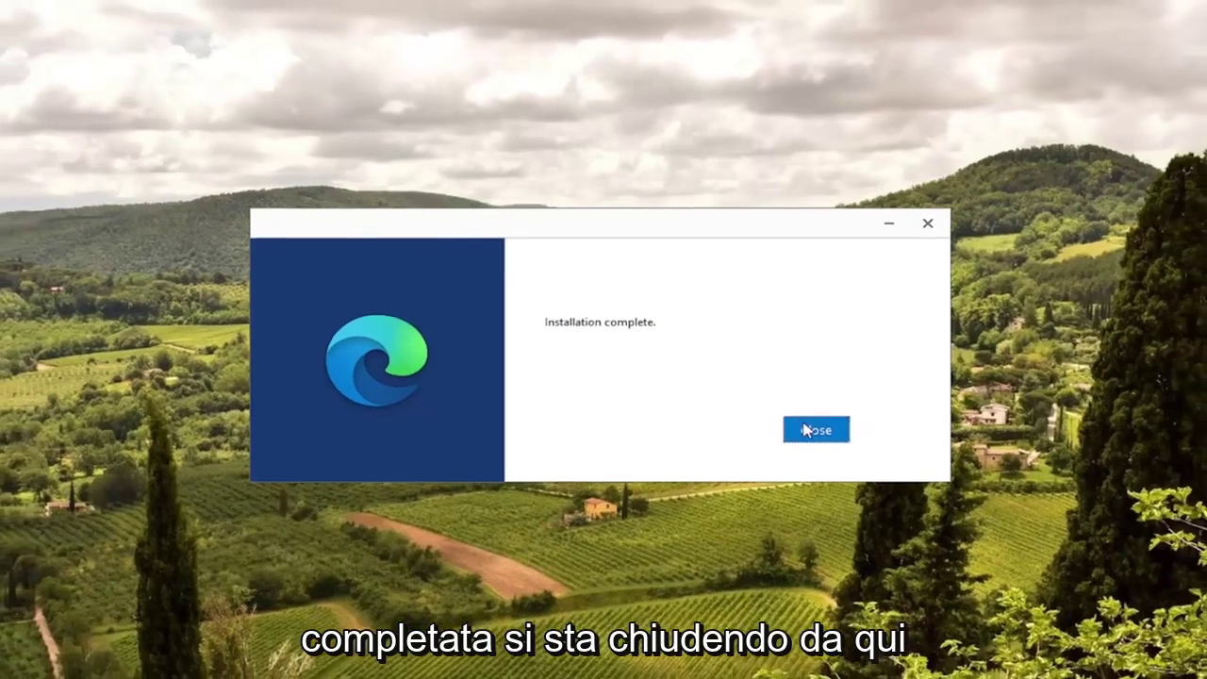
click(828, 446)
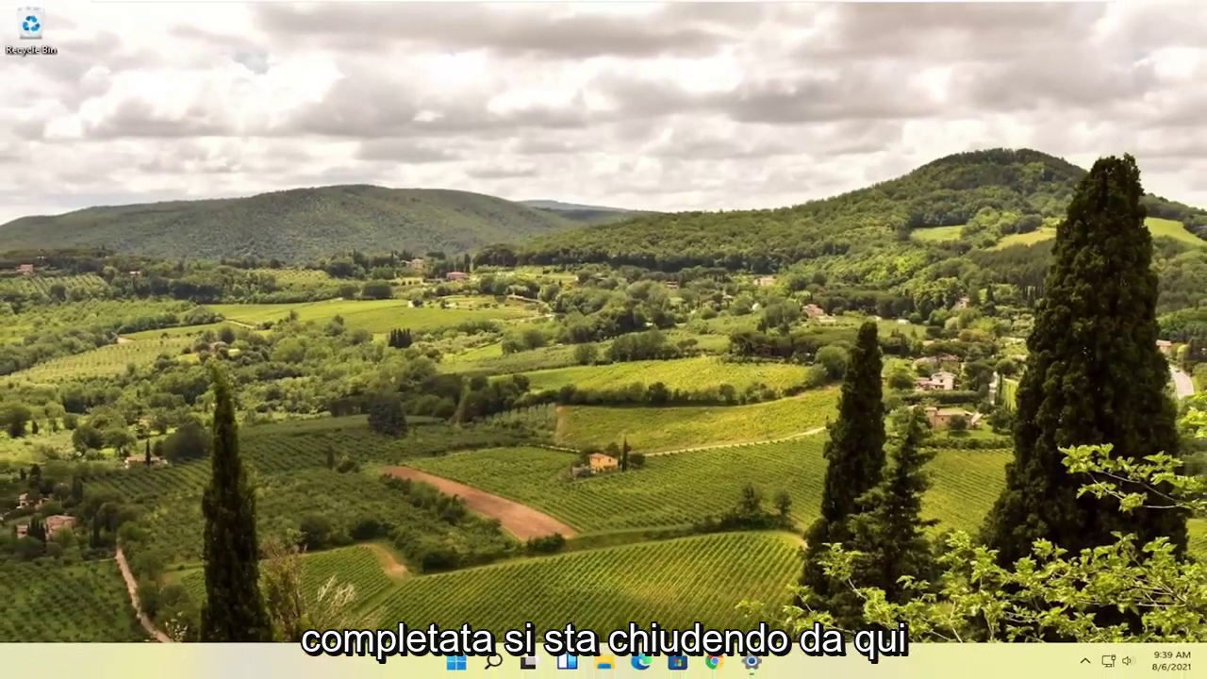
Step: Restart the computer
right_click(456, 662)
mouse_move(462, 601)
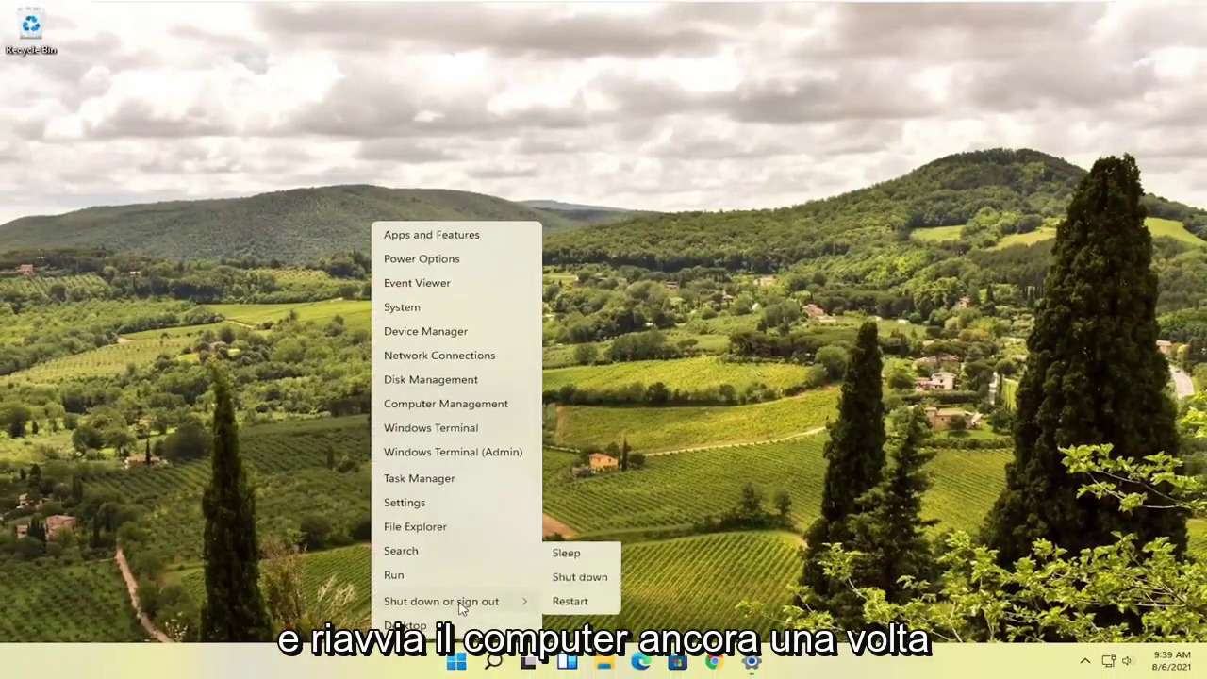
click(574, 628)
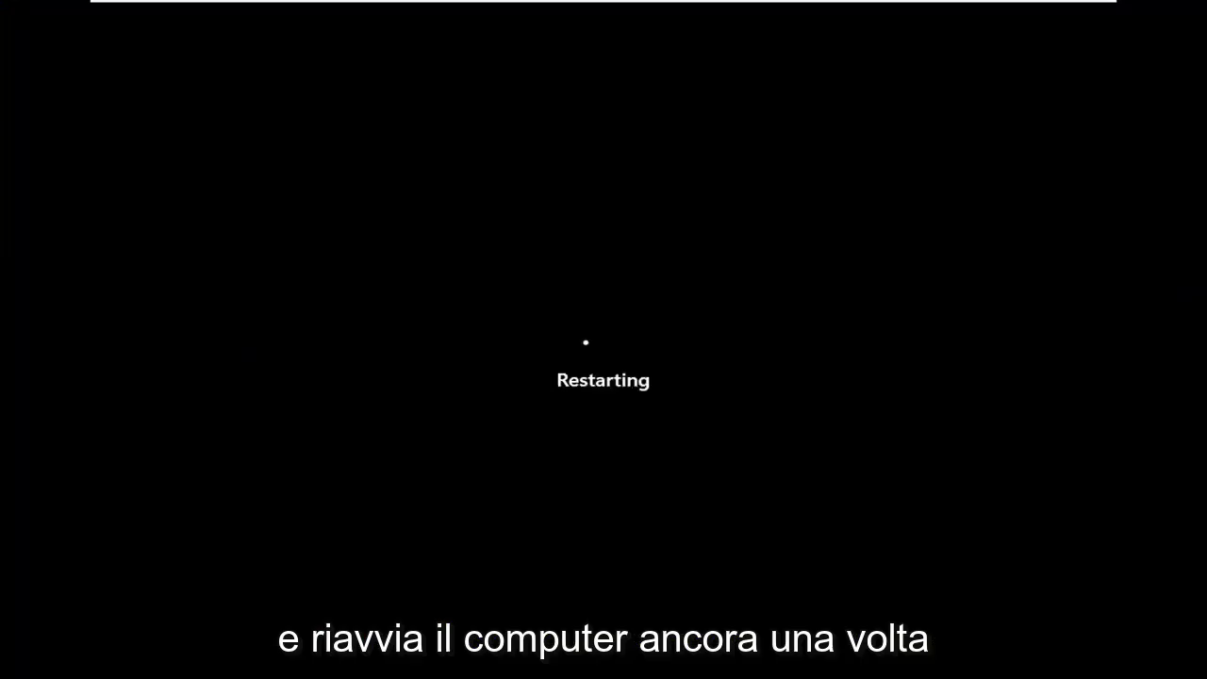